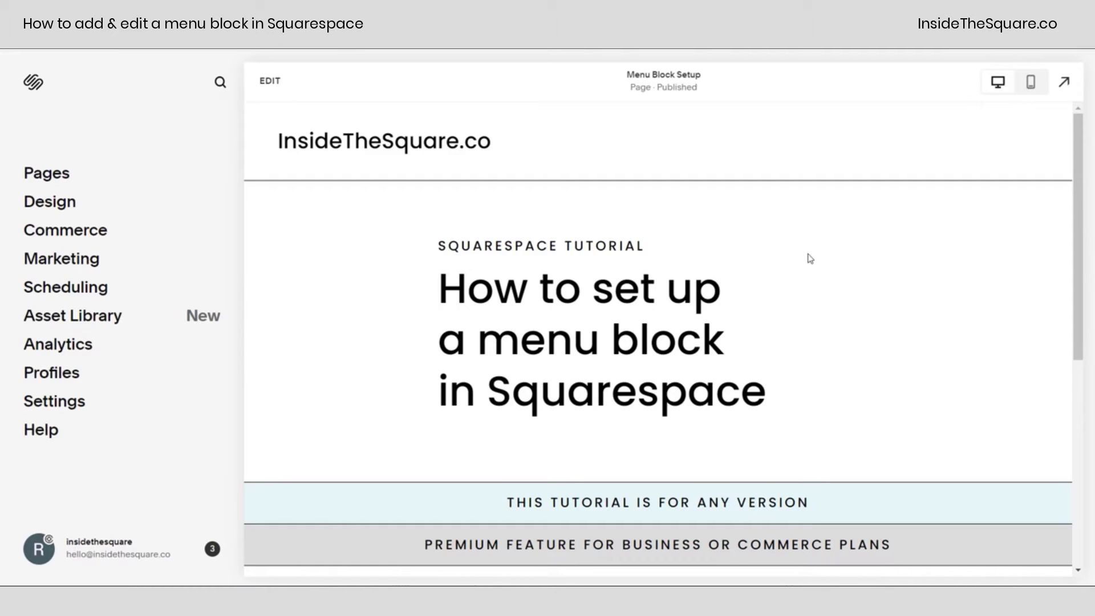
Step: Highlight the 'ANY VERSION' banner words and the premium feature notice, then clear the highlight
scroll(767, 291, "down", 2)
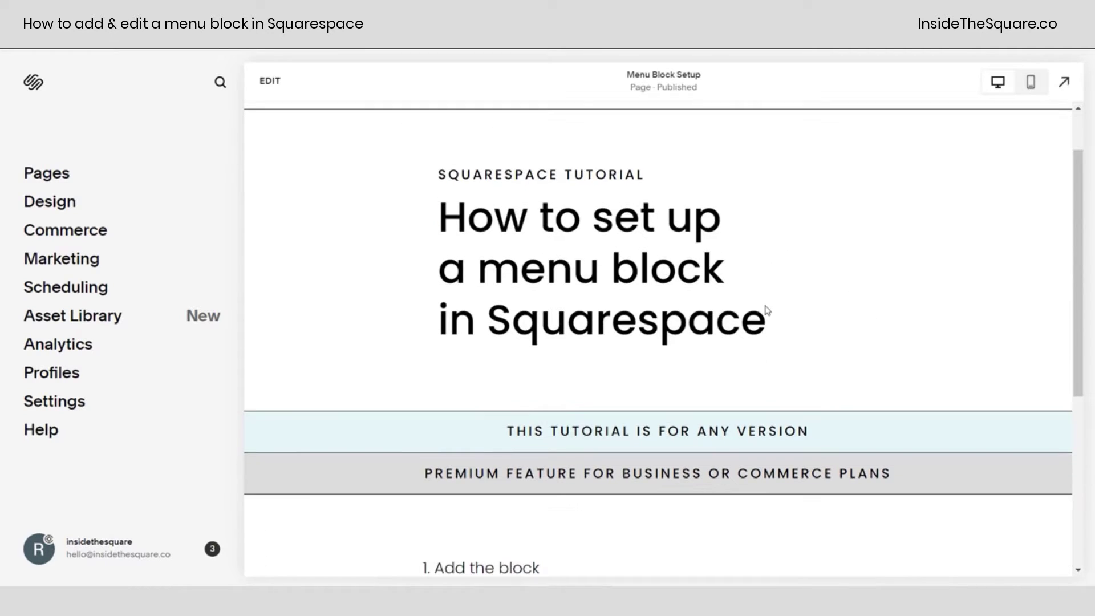
left_click_drag(843, 428, 701, 433)
scroll(723, 442, "down", 4)
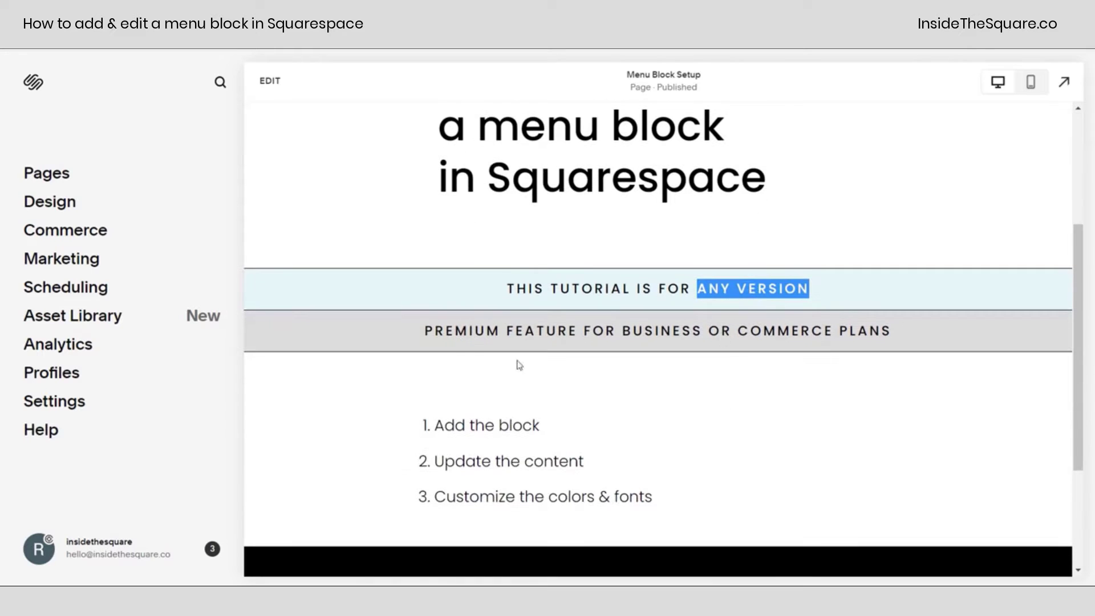
left_click_drag(414, 334, 980, 348)
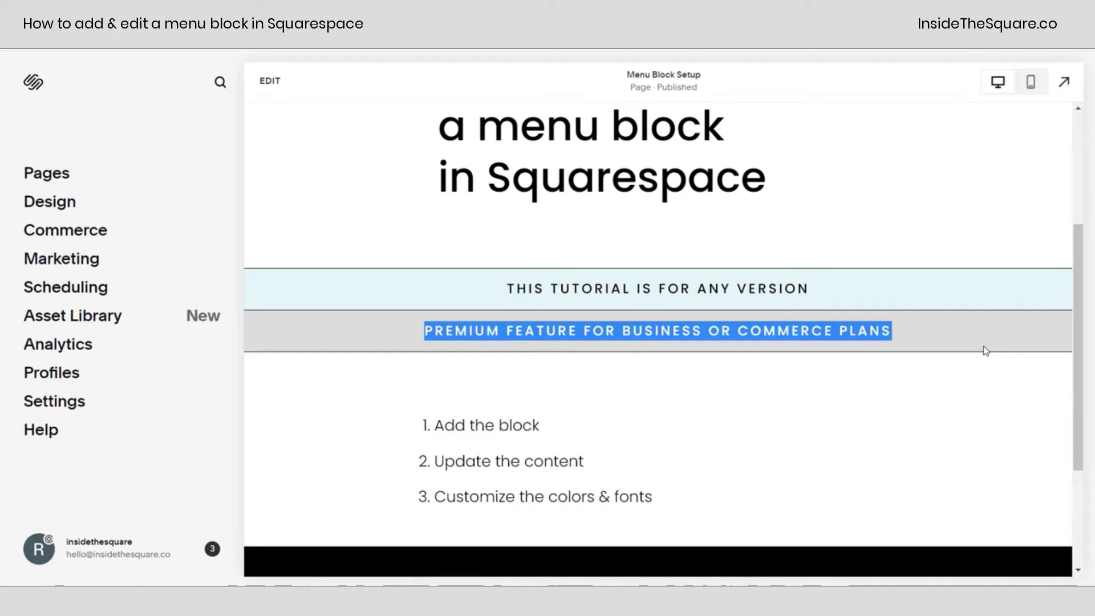
left_click(766, 389)
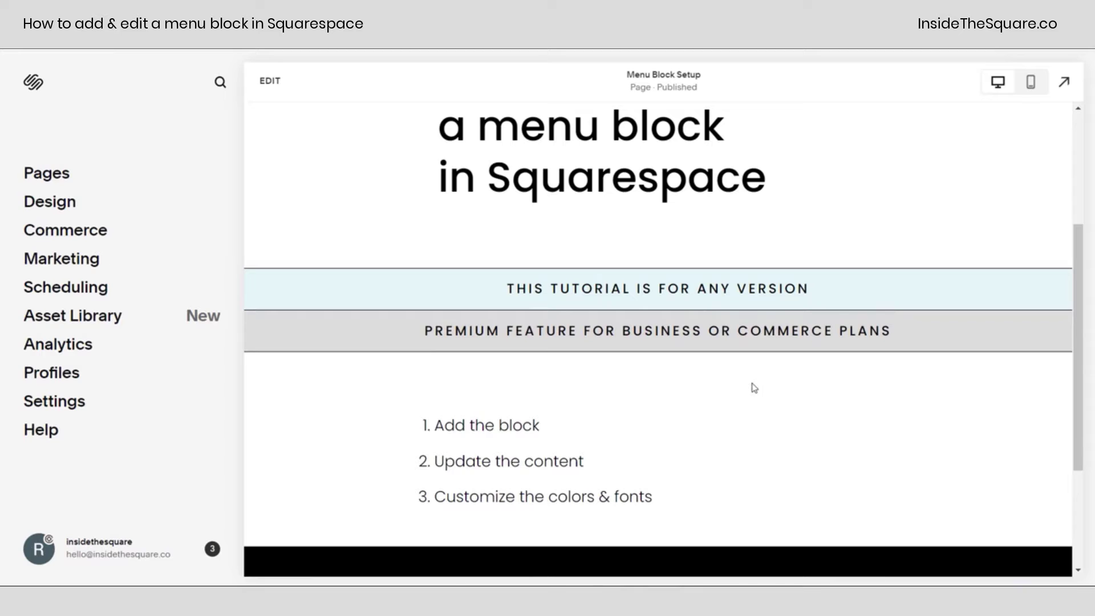
scroll(745, 385, "down", 1)
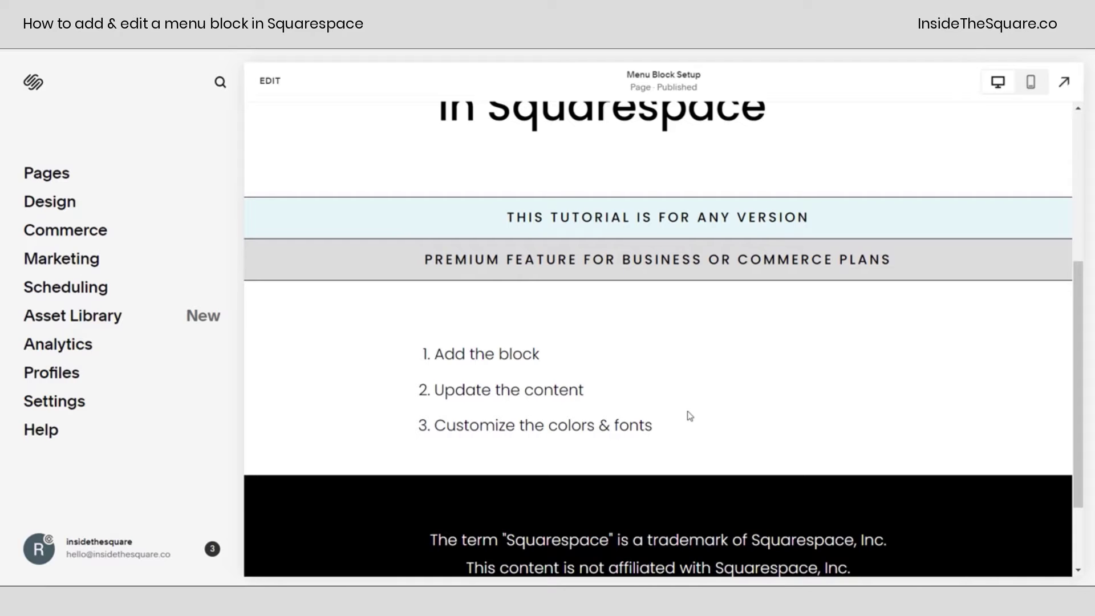
Step: Enter page editing and open the block picker beside the steps, scrolled to the Premium Menu block
left_click(270, 82)
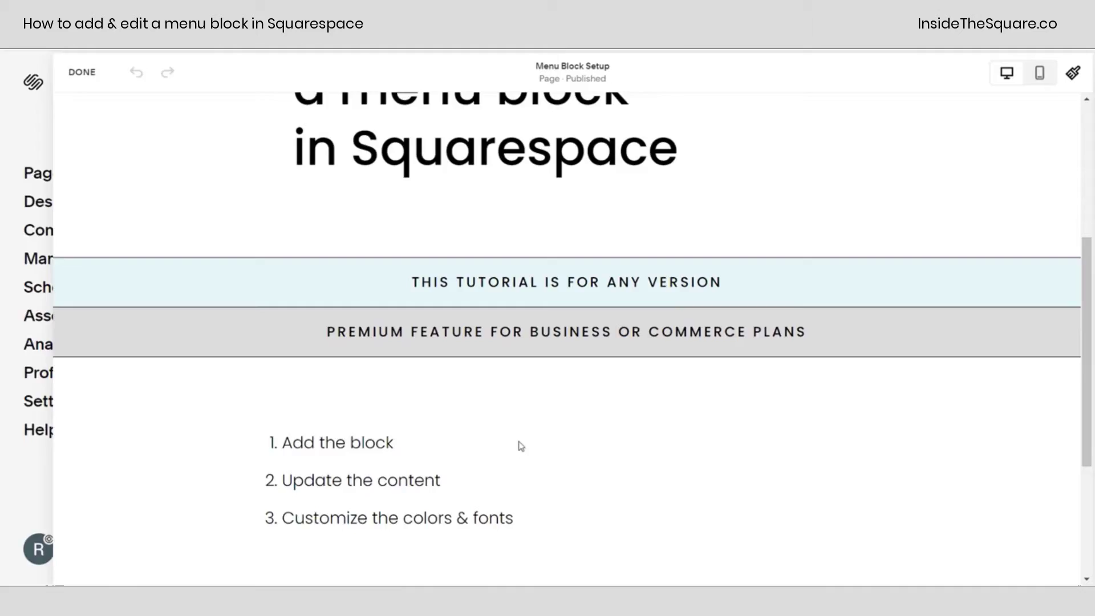
scroll(696, 329, "down", 2)
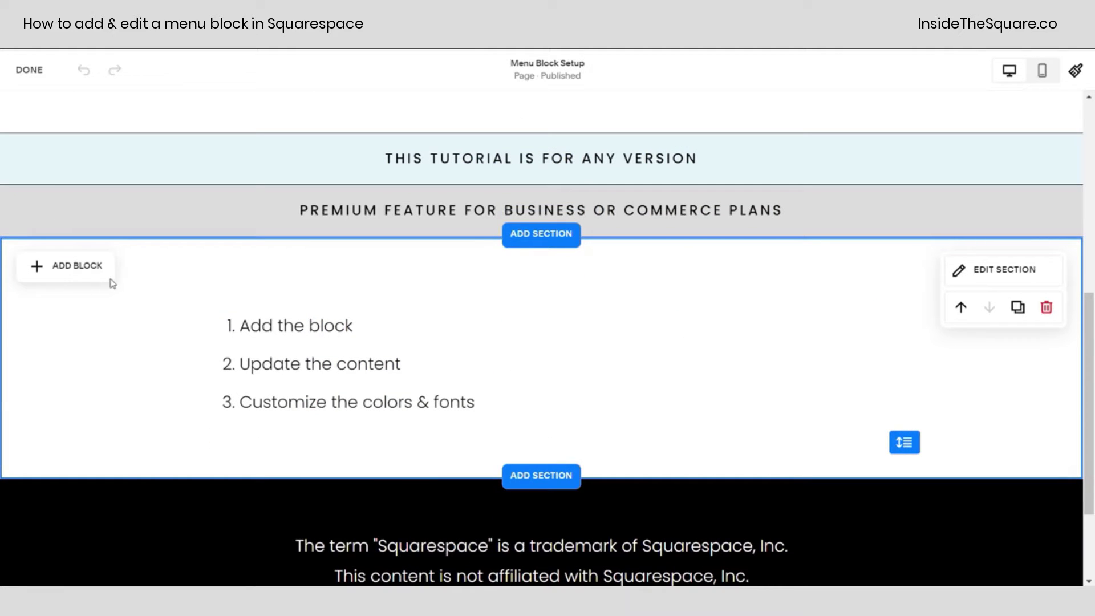
left_click(87, 273)
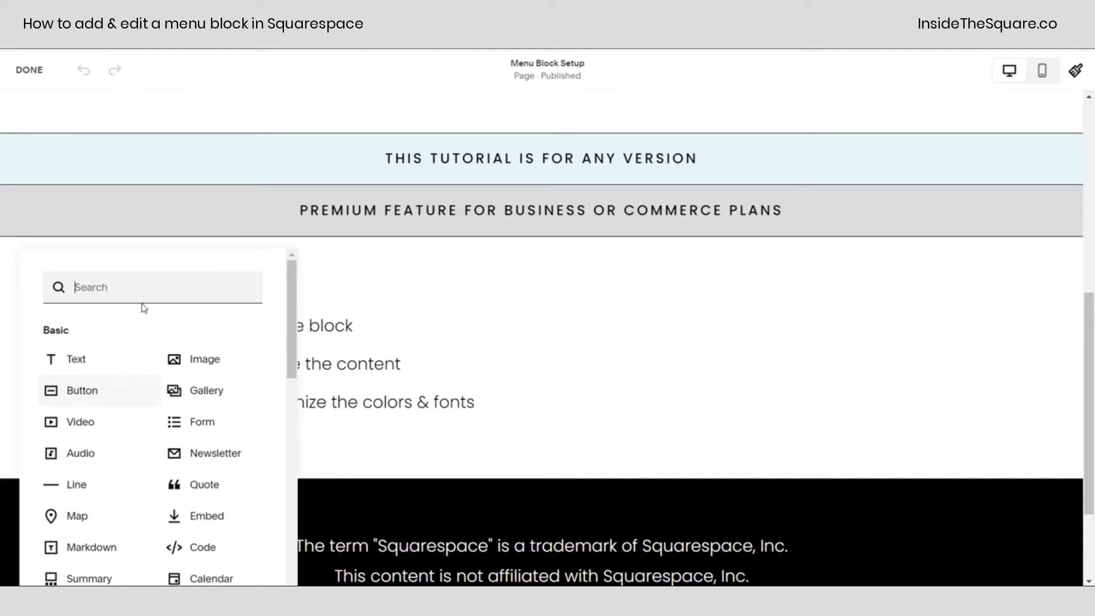
scroll(291, 354, "down", 2)
scroll(288, 379, "down", 10)
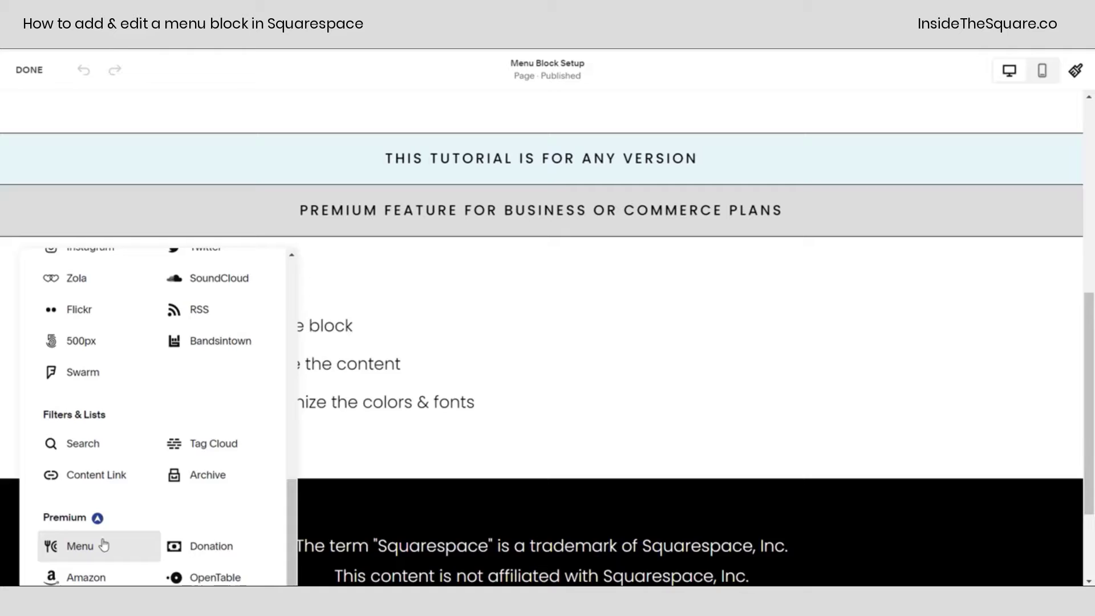
Step: Insert a Menu block, move it beside the numbered steps, and open its Content editor
left_click(103, 545)
left_click_drag(149, 369, 621, 335)
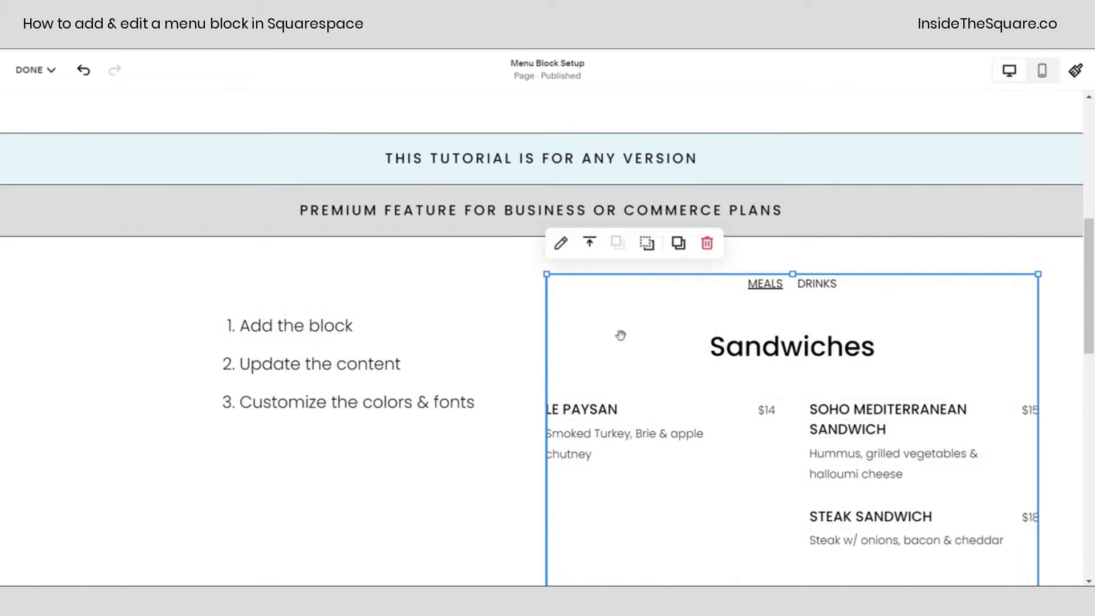
scroll(953, 352, "down", 1)
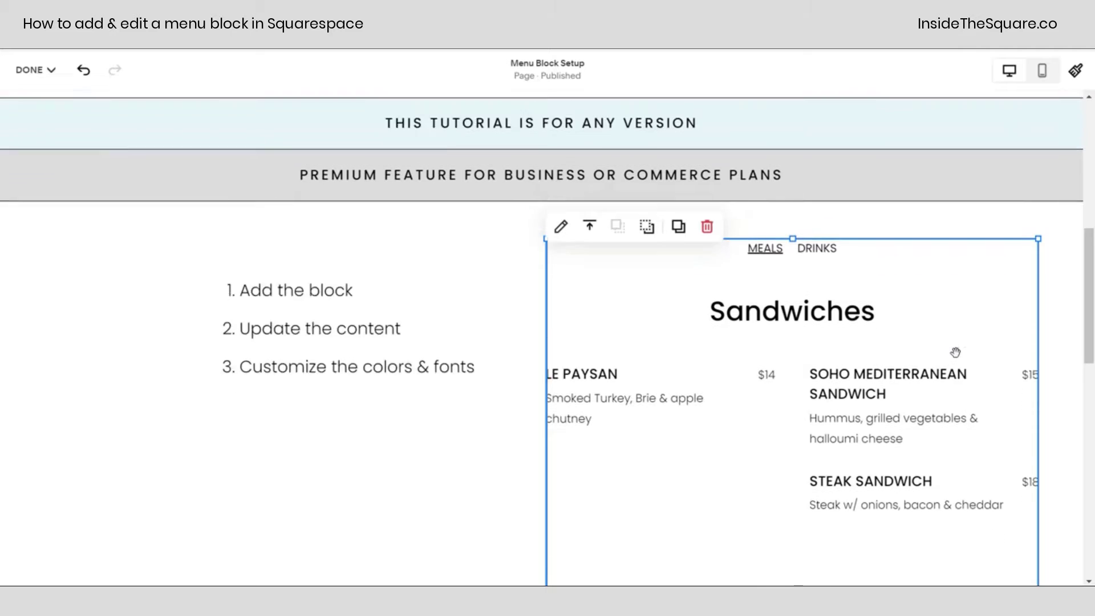
scroll(956, 352, "down", 2)
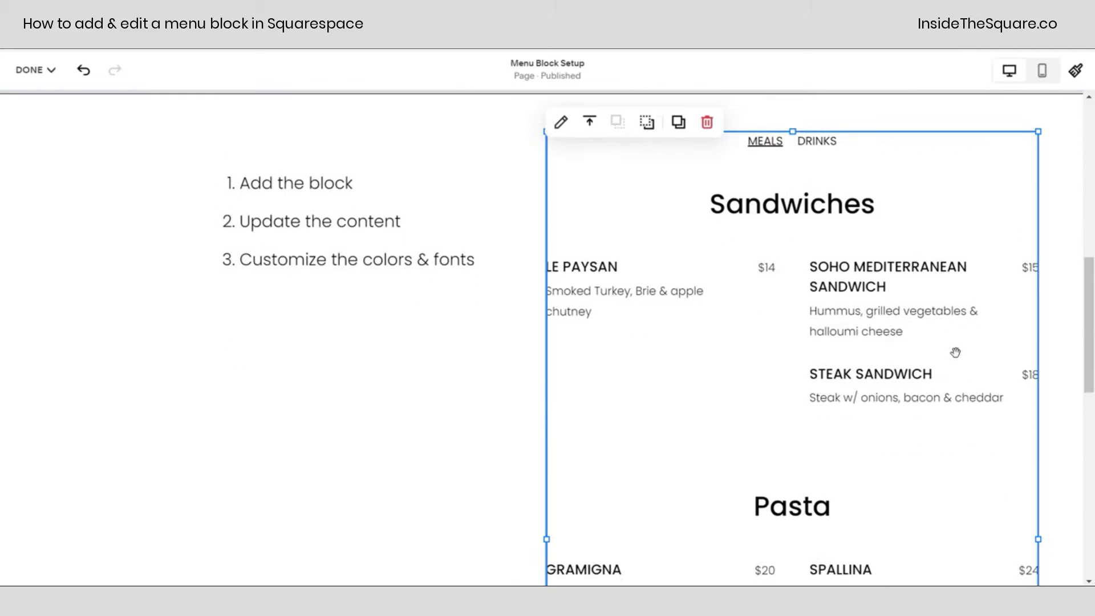
double_click(735, 297)
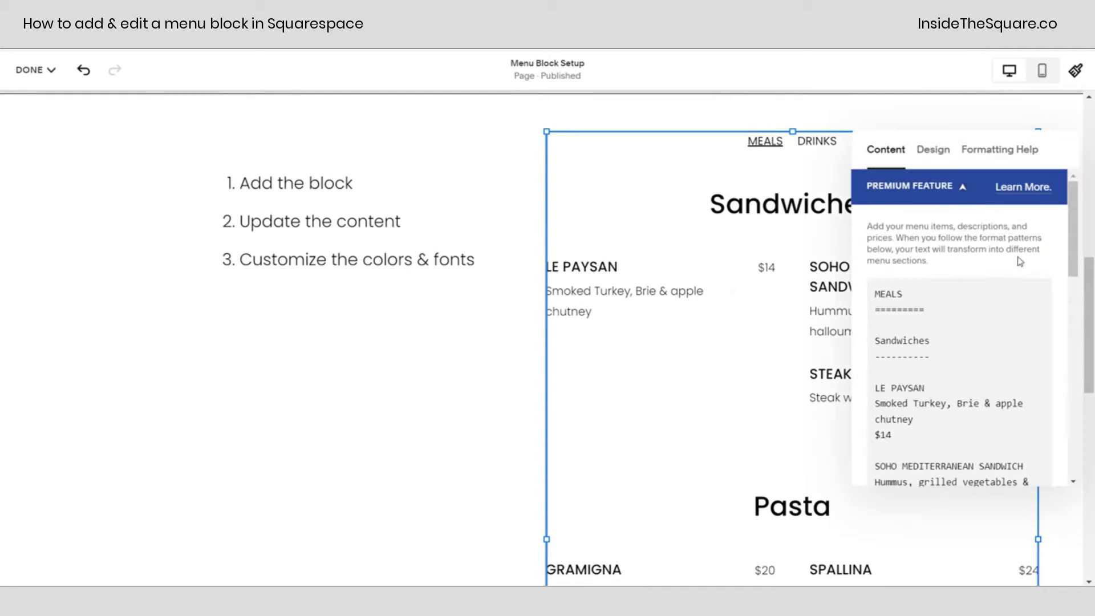
left_click_drag(1055, 142, 431, 158)
scroll(402, 314, "down", 9)
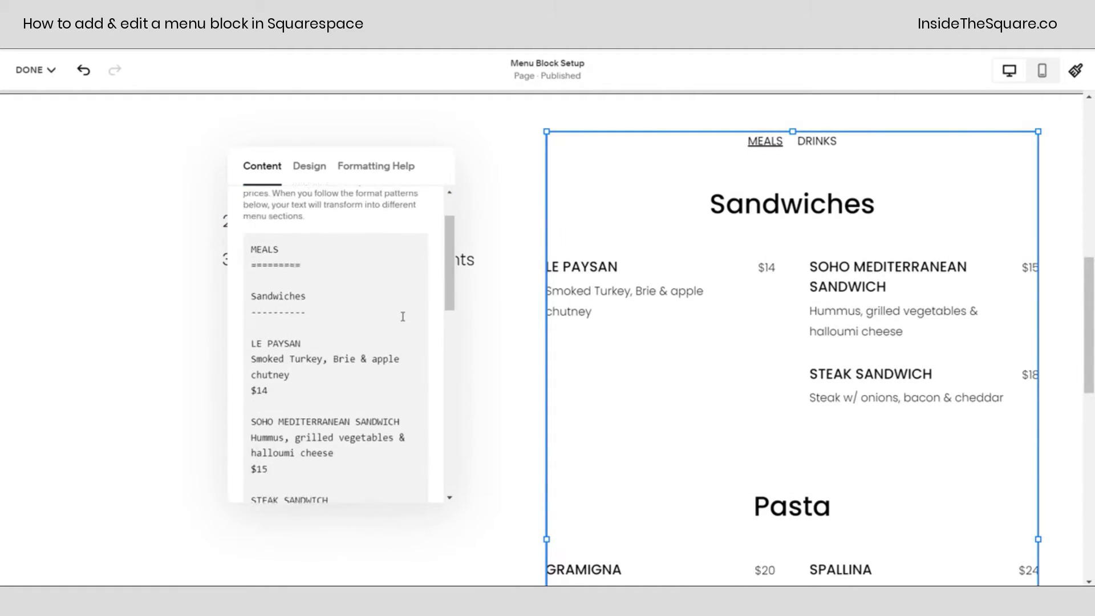
scroll(402, 316, "down", 4)
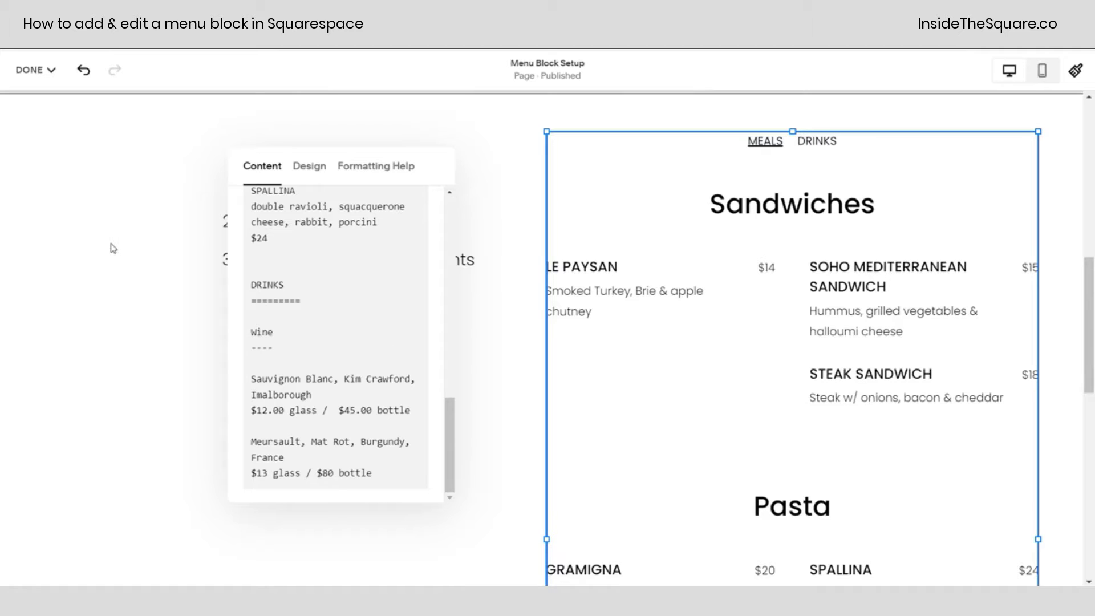
Step: Finish editing and save the page changes
left_click(34, 69)
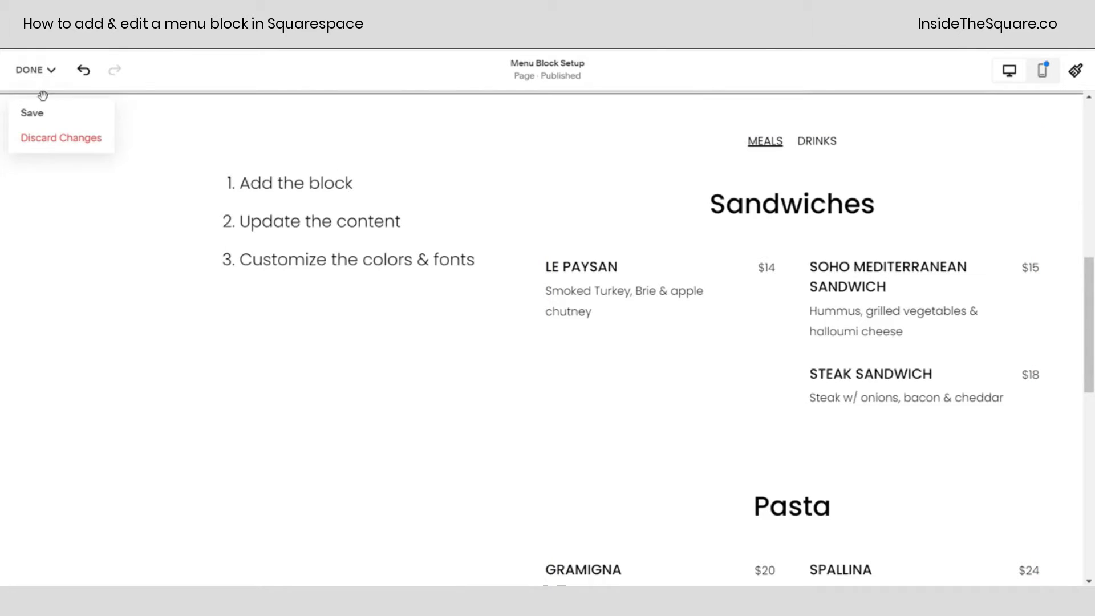
left_click(40, 112)
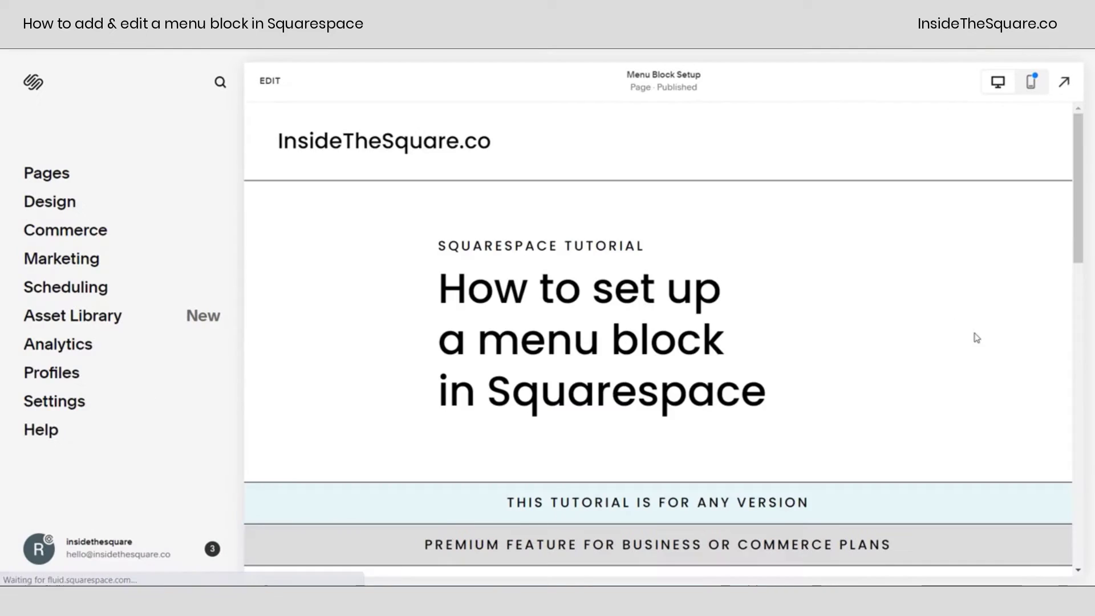
scroll(973, 337, "down", 5)
scroll(970, 336, "down", 2)
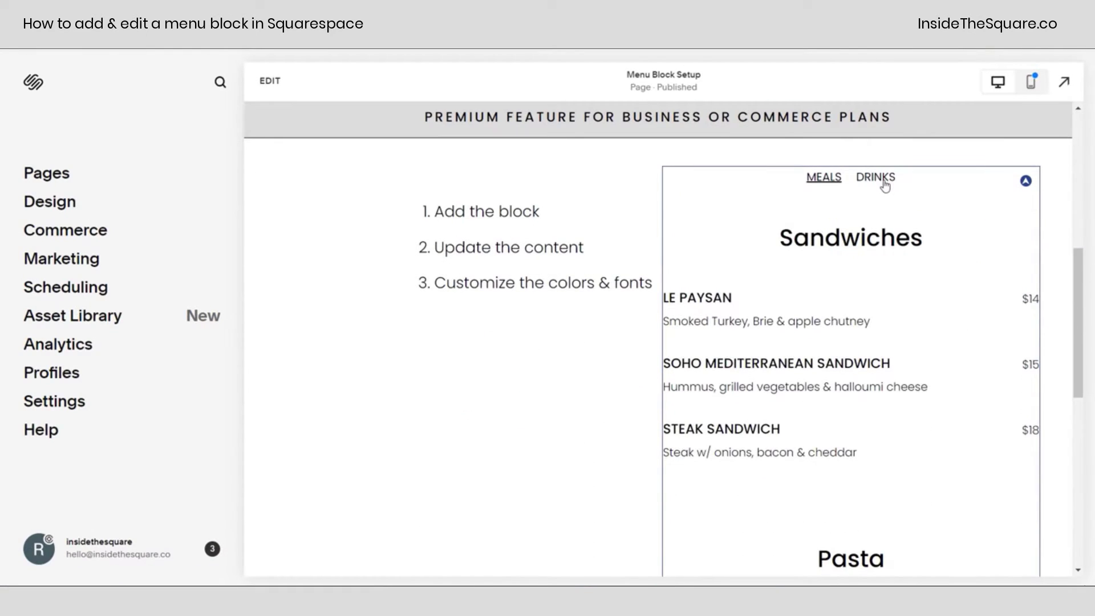
Step: Switch the menu between DRINKS and MEALS twice to confirm both sections work
left_click(879, 181)
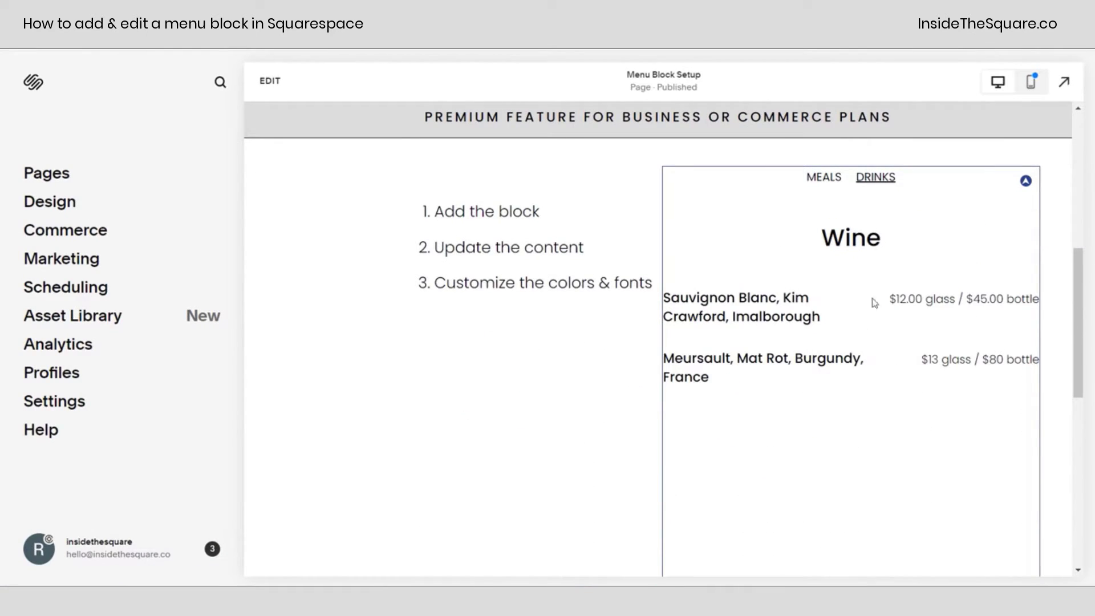
left_click(832, 178)
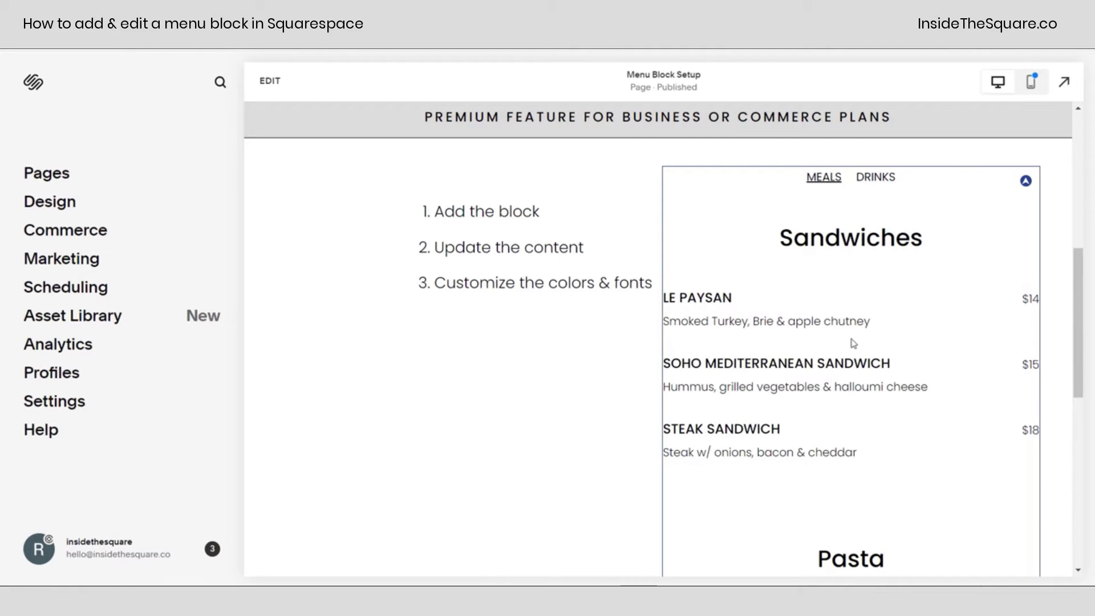
left_click(882, 187)
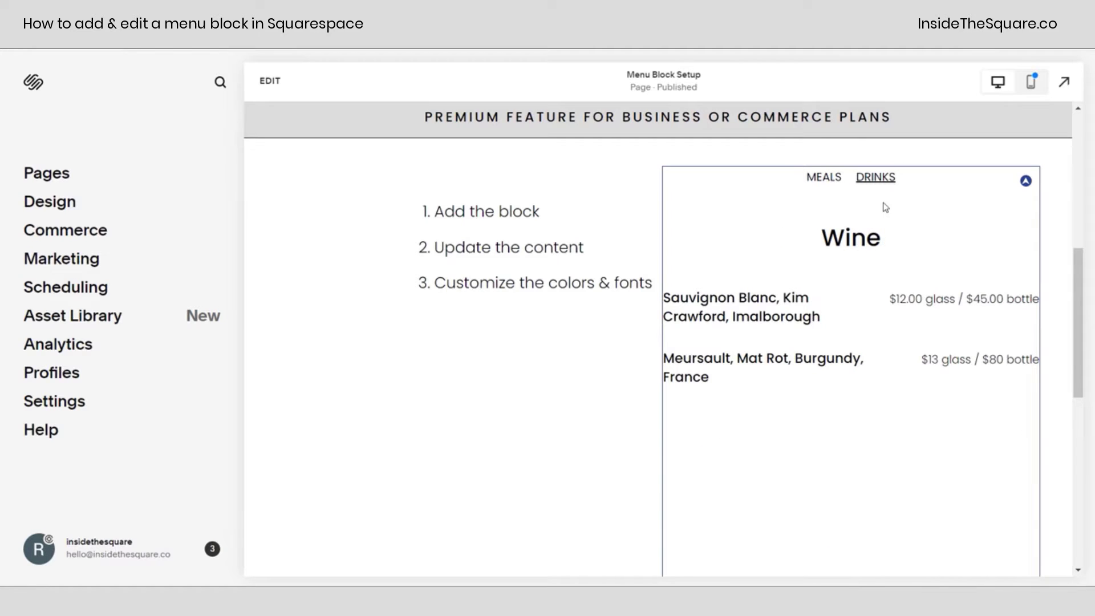
left_click(817, 182)
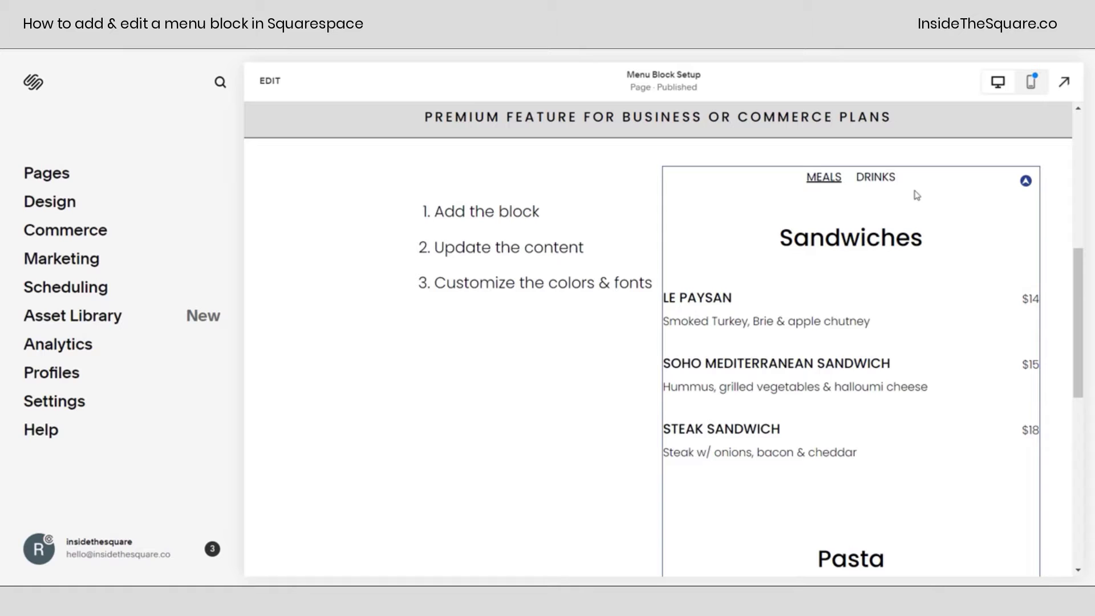
Step: Reopen the menu block's content editor and rename the MEALS heading to 'New Page'
left_click(271, 82)
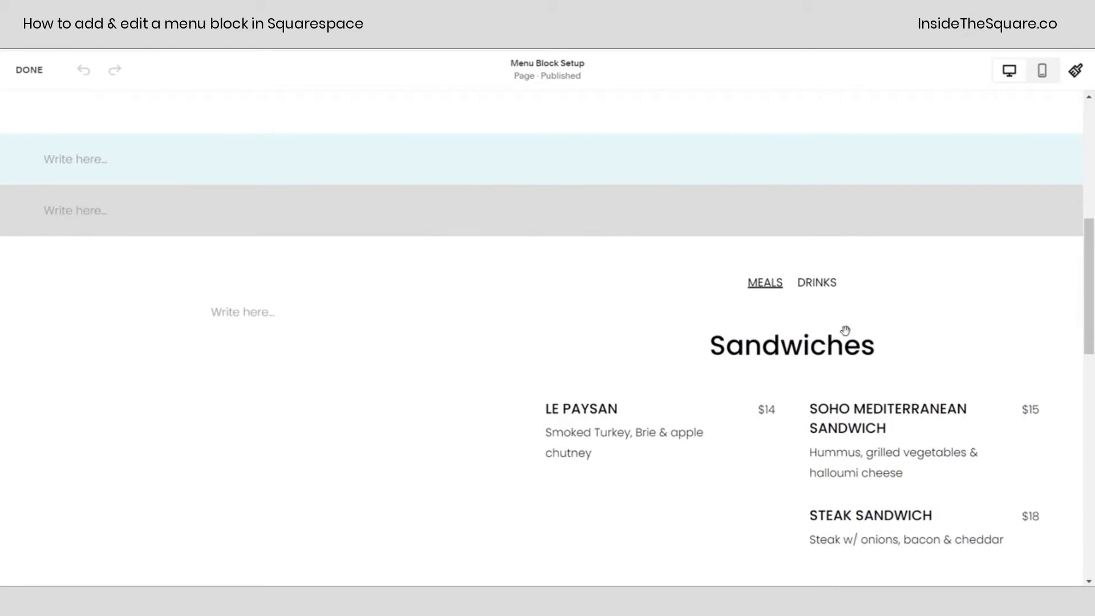
double_click(826, 352)
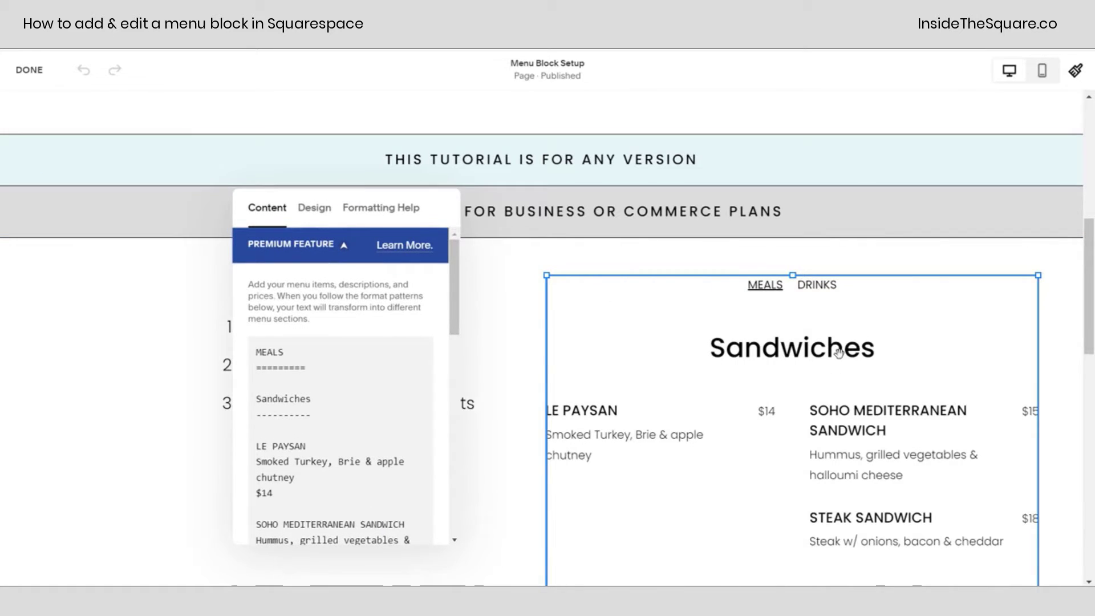
scroll(835, 351, "down", 3)
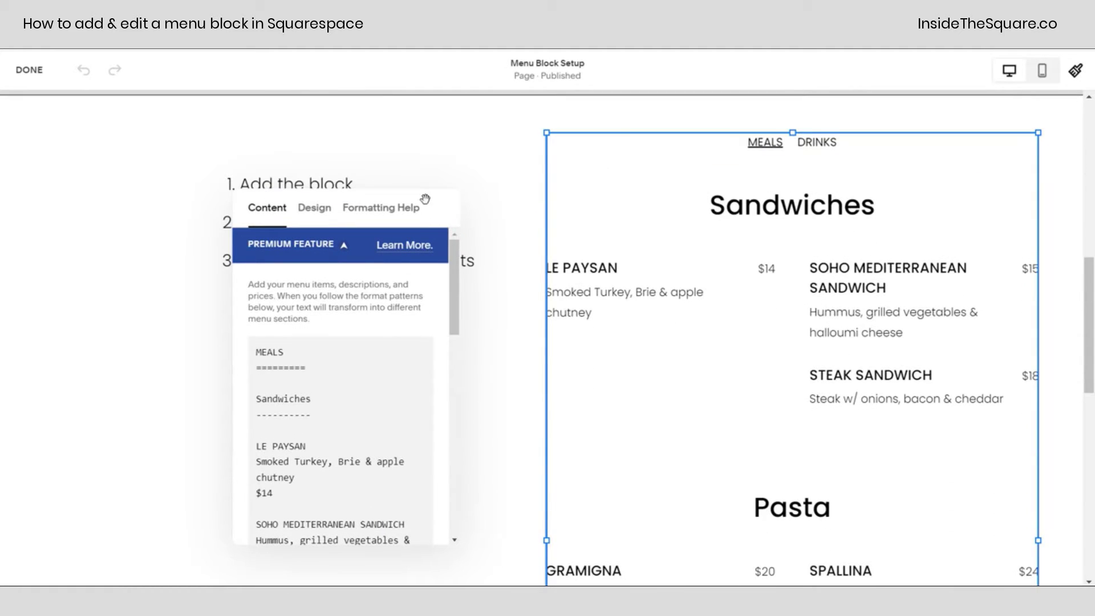
left_click_drag(437, 200, 477, 166)
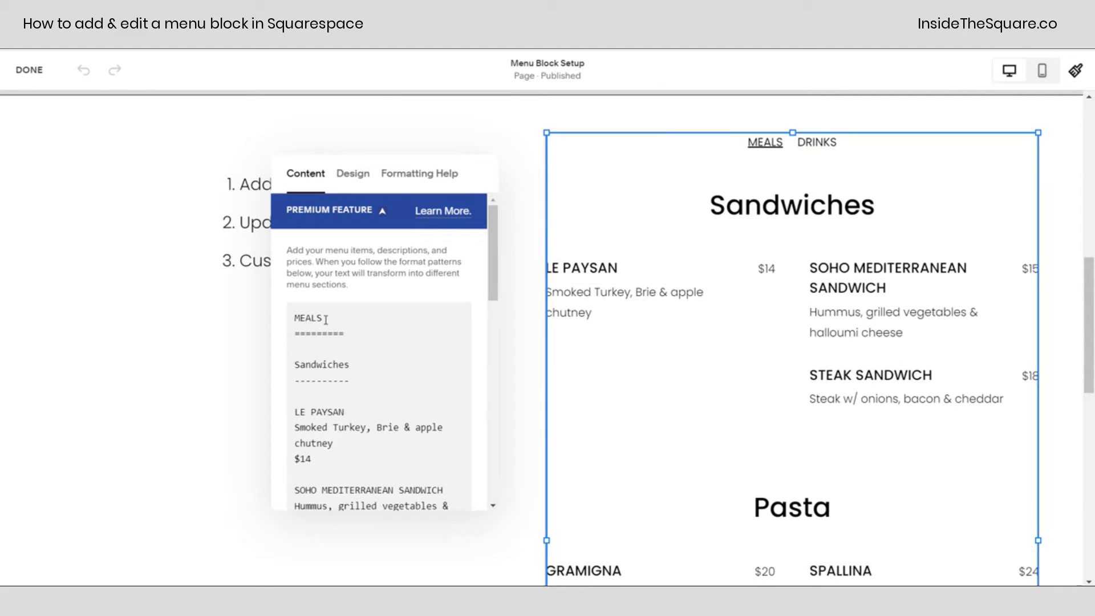
left_click_drag(324, 318, 289, 326)
type("New Pge")
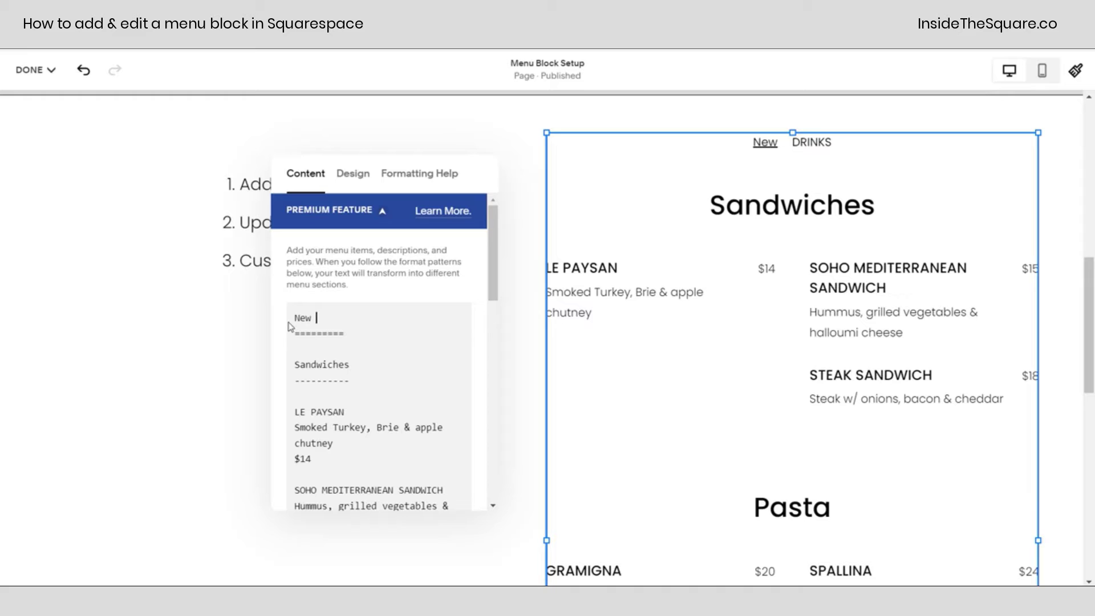
left_click(322, 318)
type("age")
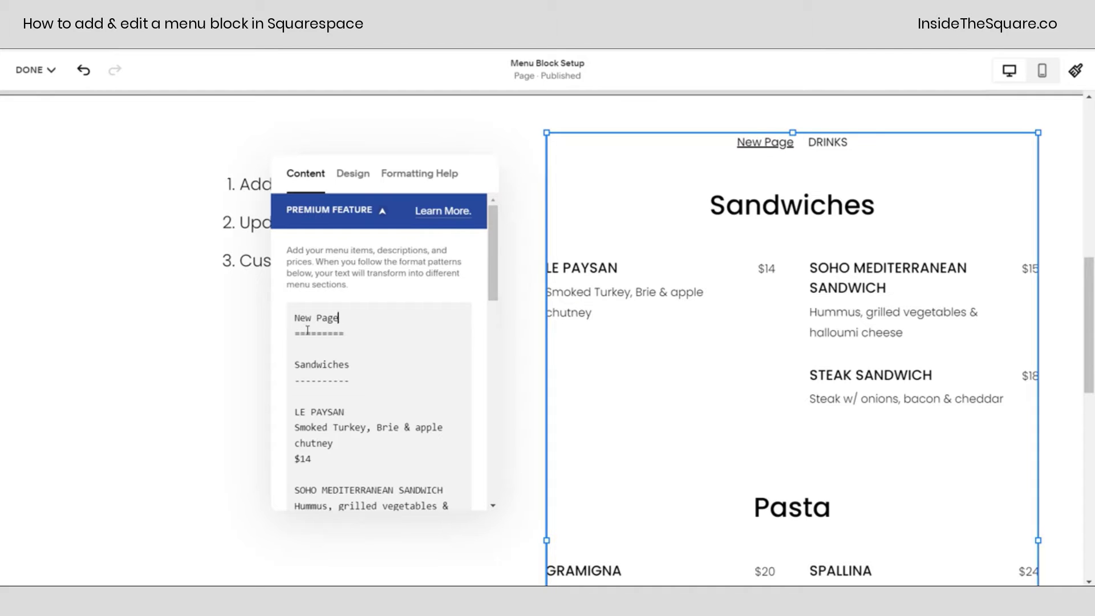
Step: Rename the Sandwiches section to 'Appetizers' and delete its three existing items
left_click_drag(350, 365, 293, 372)
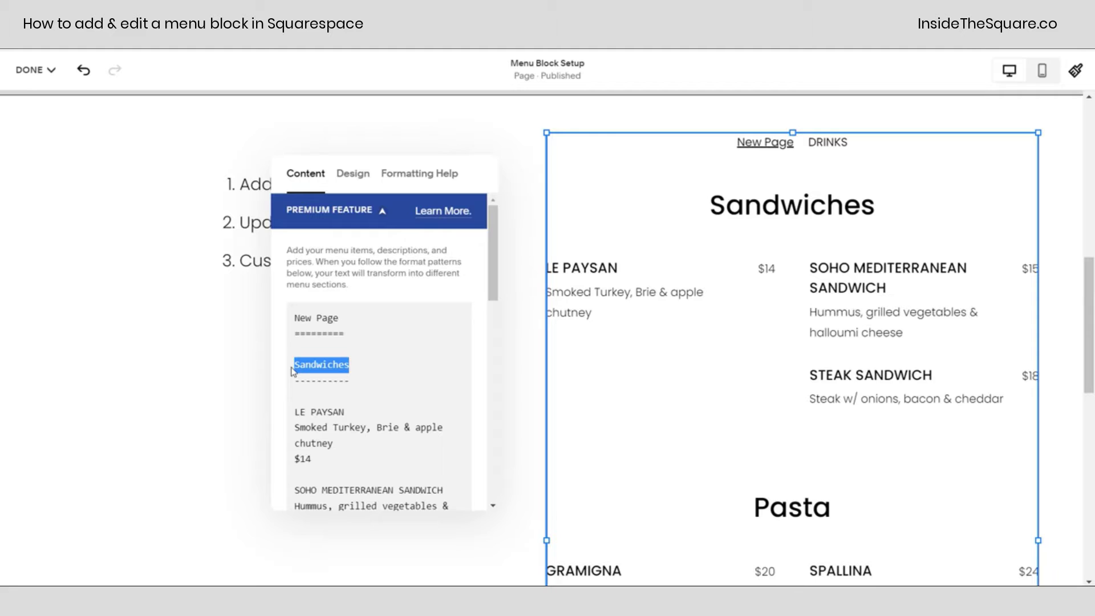
type("Appetizers")
left_click(422, 389)
scroll(422, 389, "down", 2)
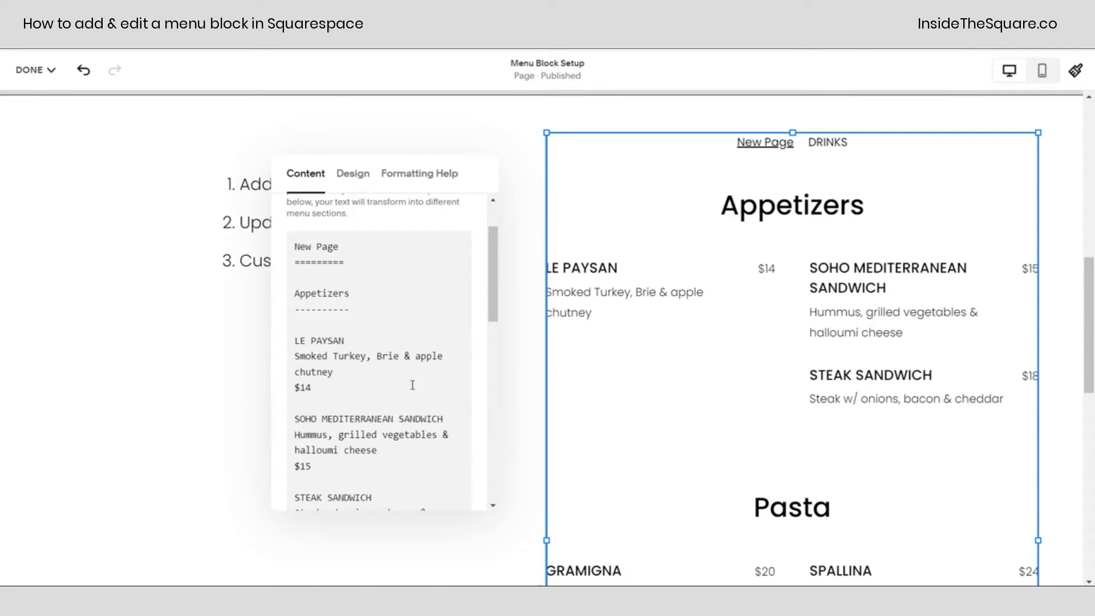
left_click_drag(294, 339, 371, 417)
scroll(370, 416, "down", 2)
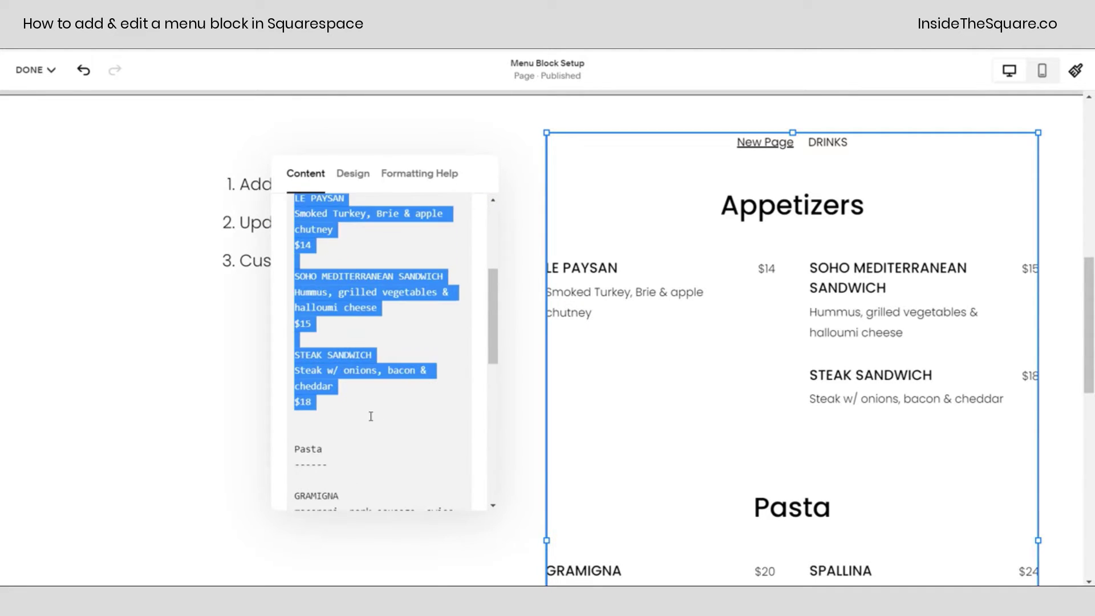
key("BackSpace")
scroll(382, 393, "up", 3)
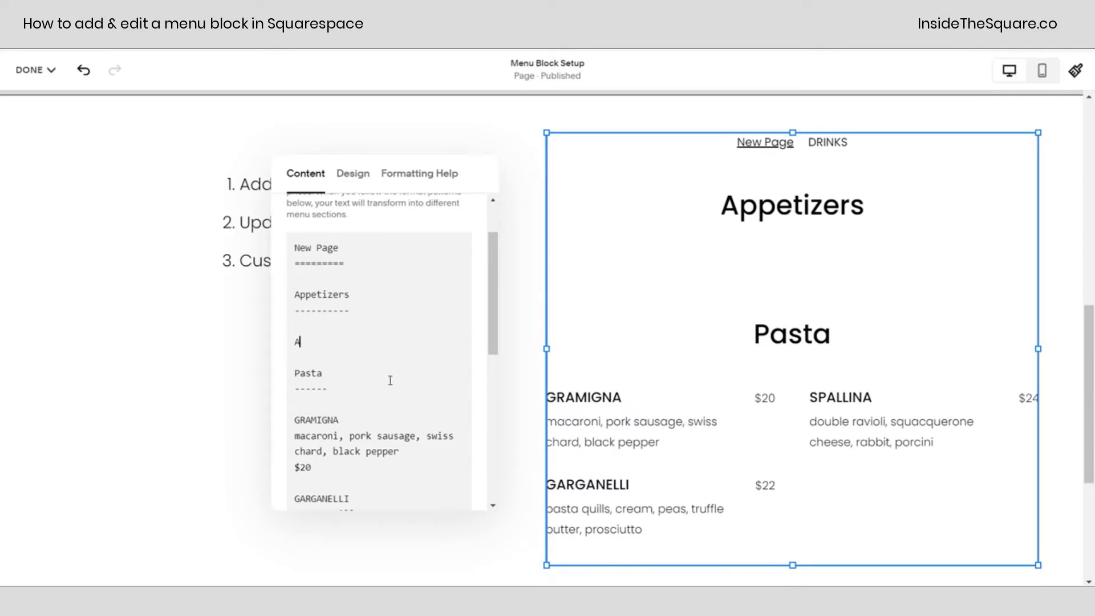
Step: Add items 'Add Title' (description, $18) and 'Second' (another one, $80)
type("Add Title")
key("Return")
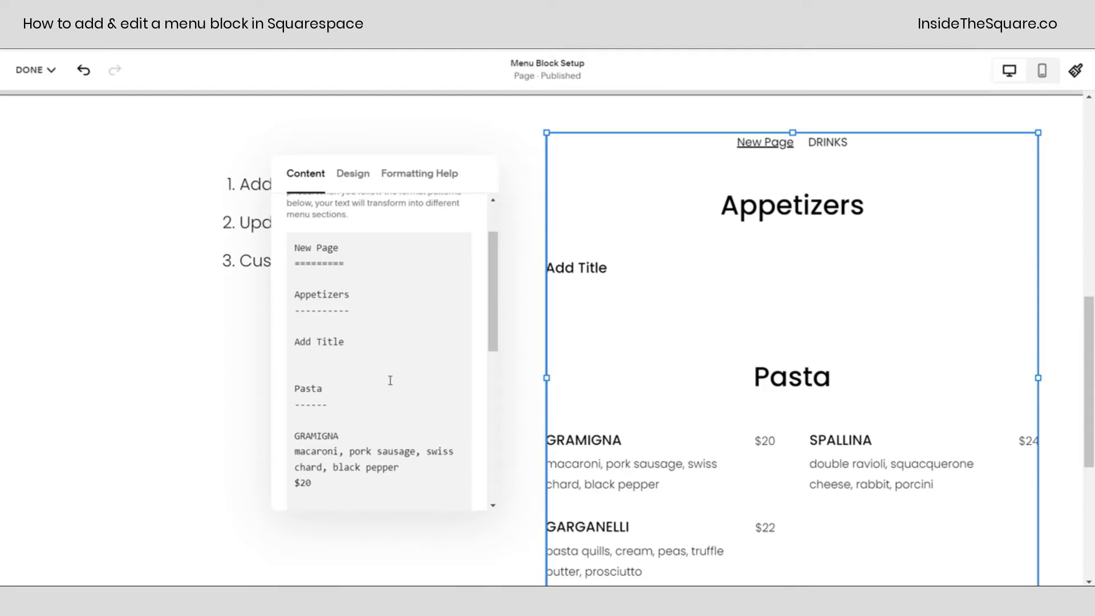
type("description")
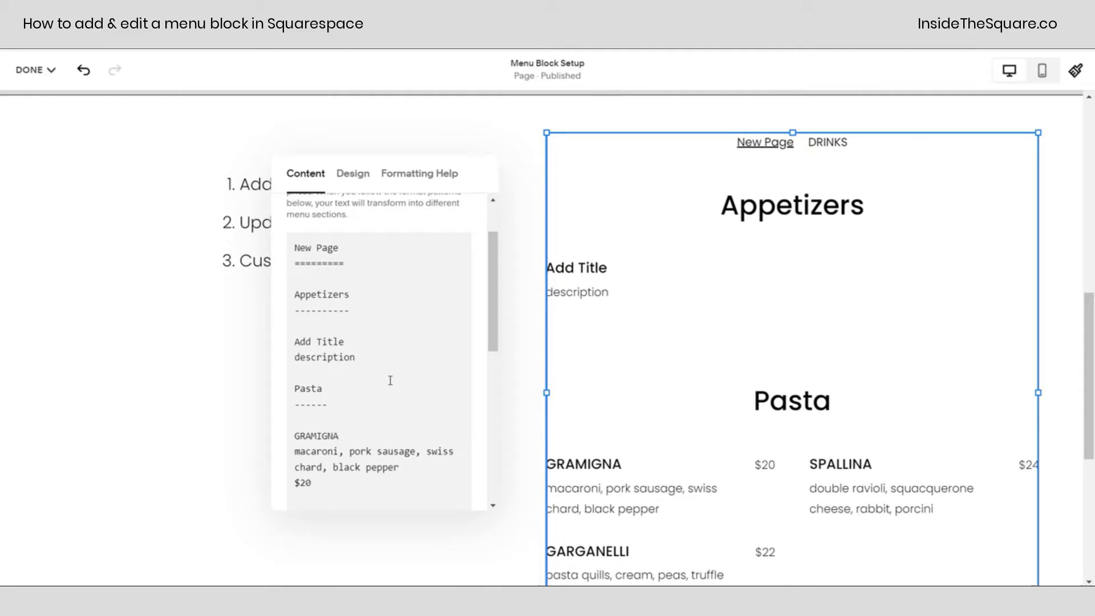
key("Return")
type("$18")
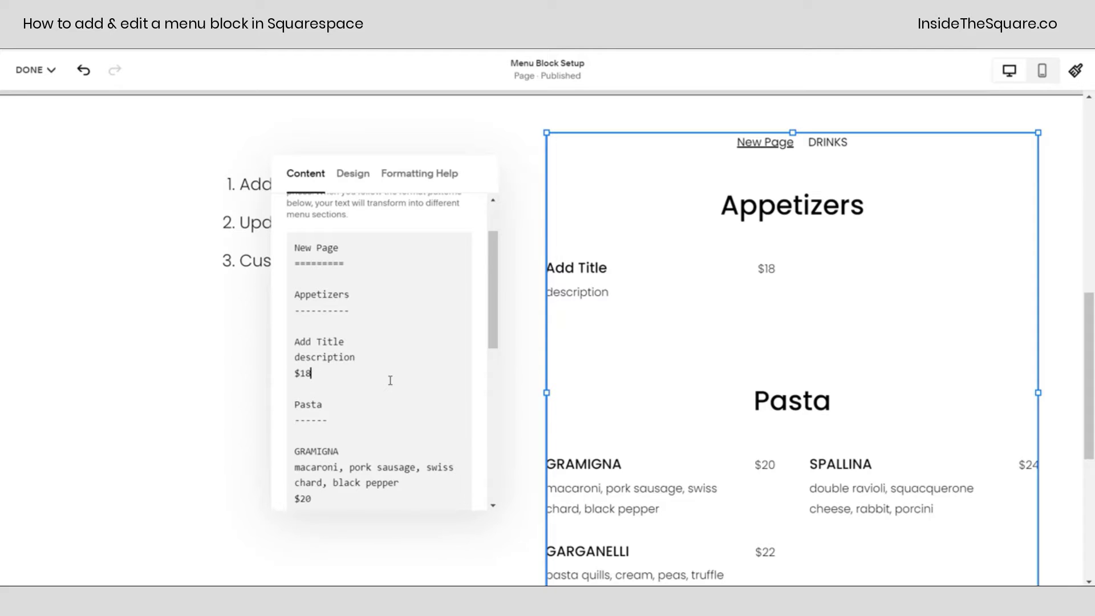
key("Return")
key("Return")
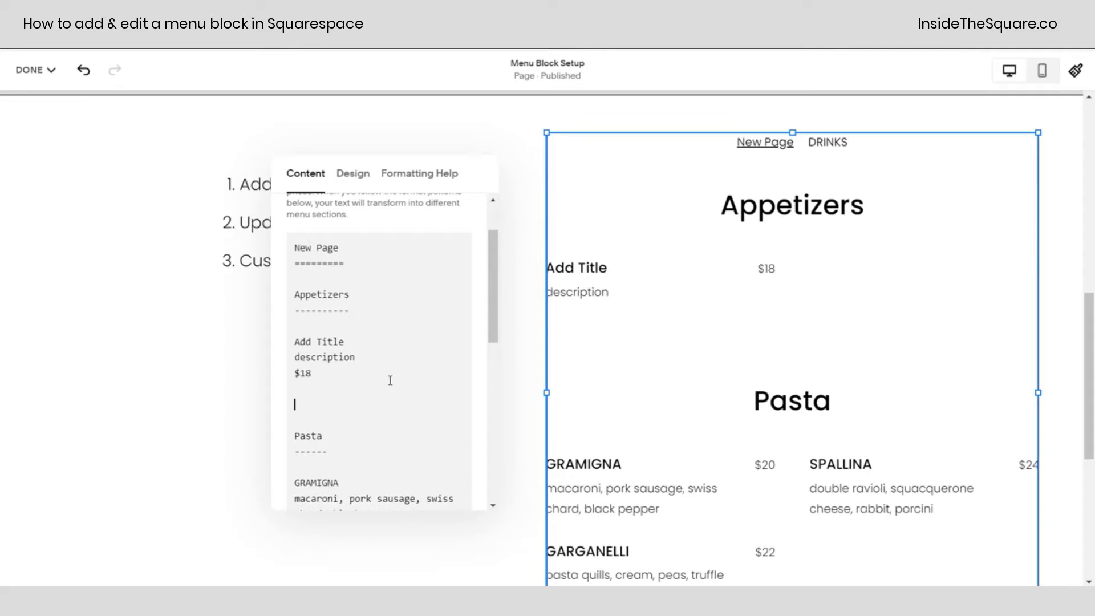
type("Second")
key("Return")
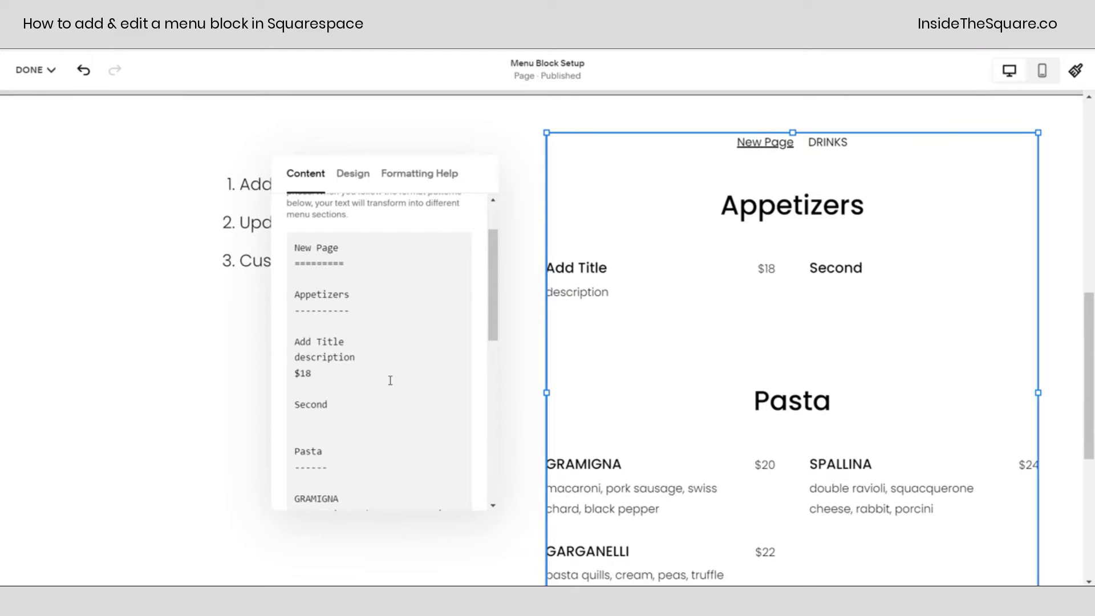
type("another one")
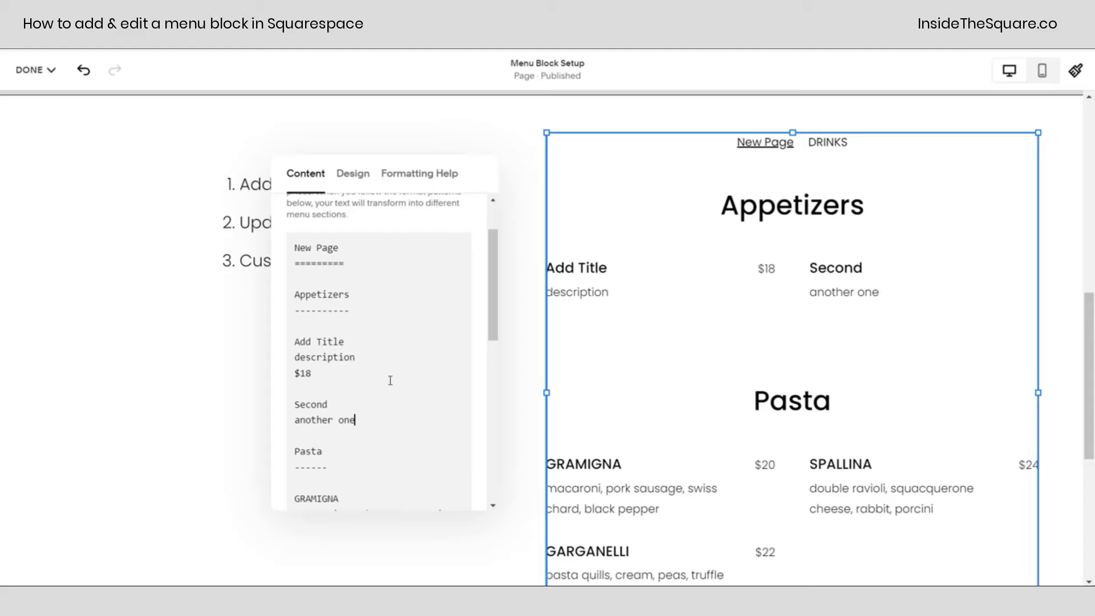
key("Return")
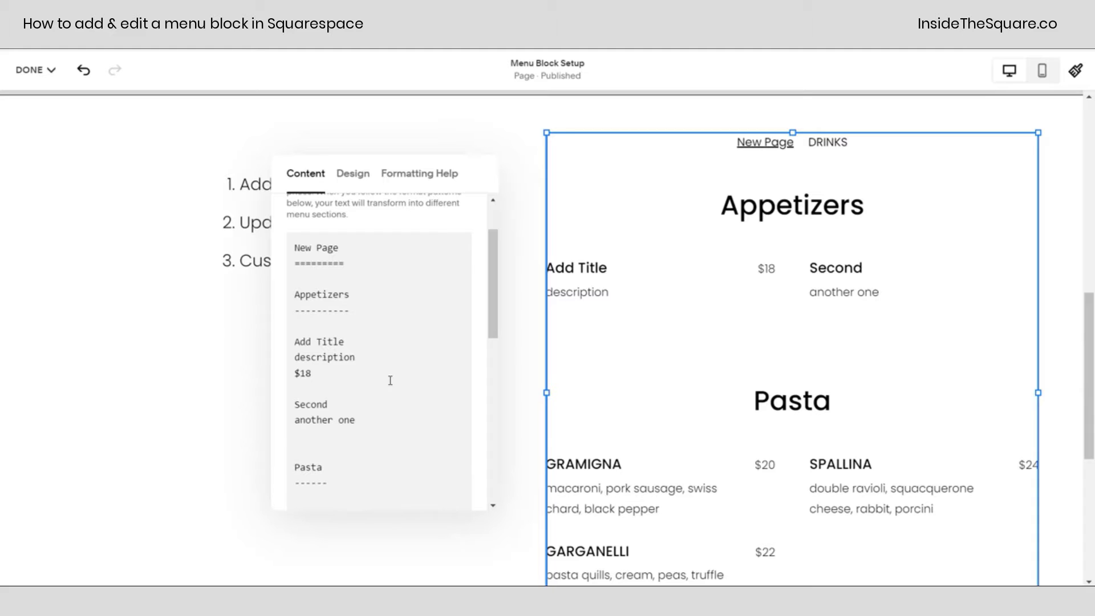
type("$80")
scroll(384, 446, "down", 6)
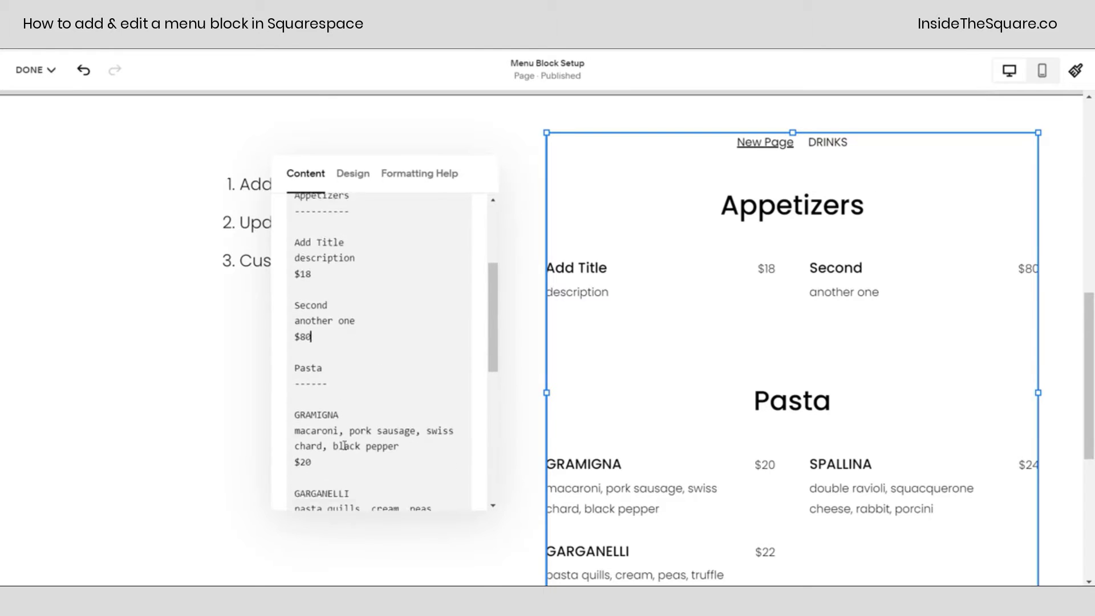
scroll(345, 445, "down", 1)
scroll(409, 470, "up", 8)
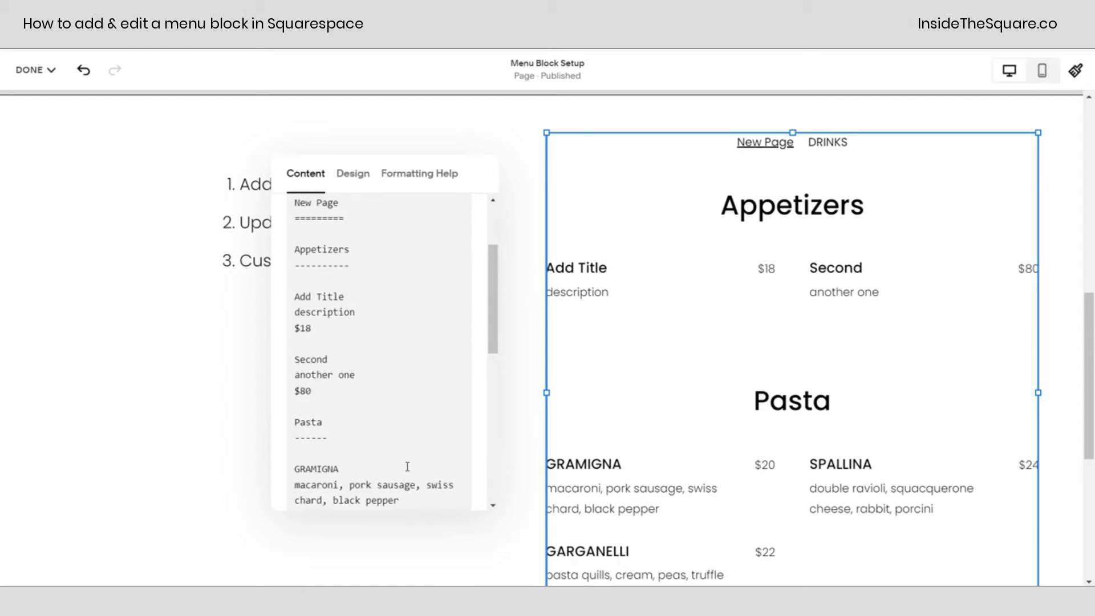
Step: Above New Page, add a 'First' page with === marker and a 'Section' with --- marker
left_click(294, 317)
key("Return")
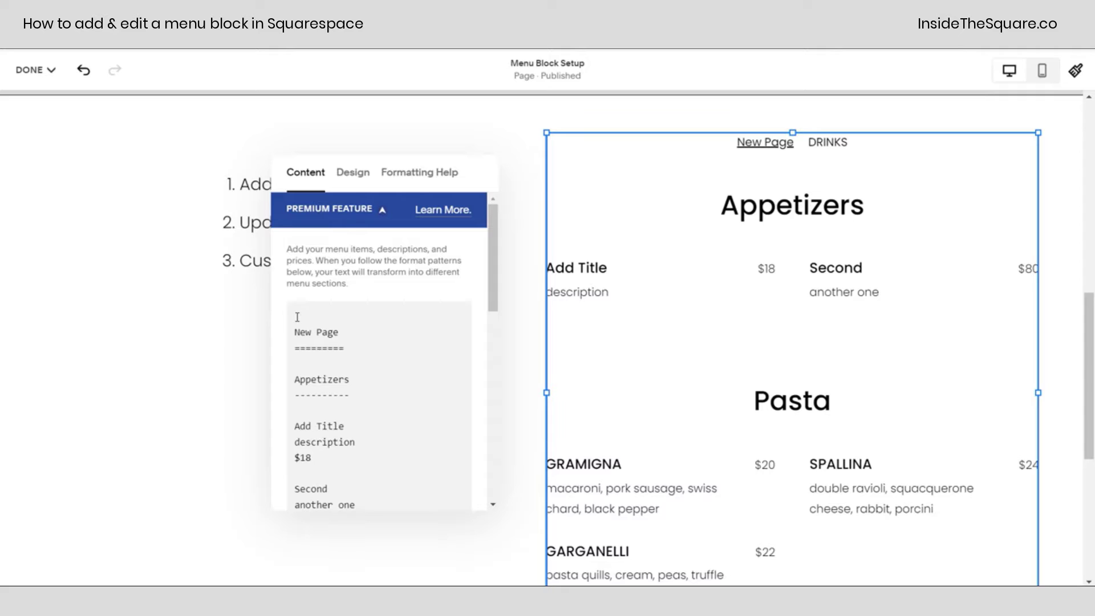
type("Hirst")
key("Return")
type("===")
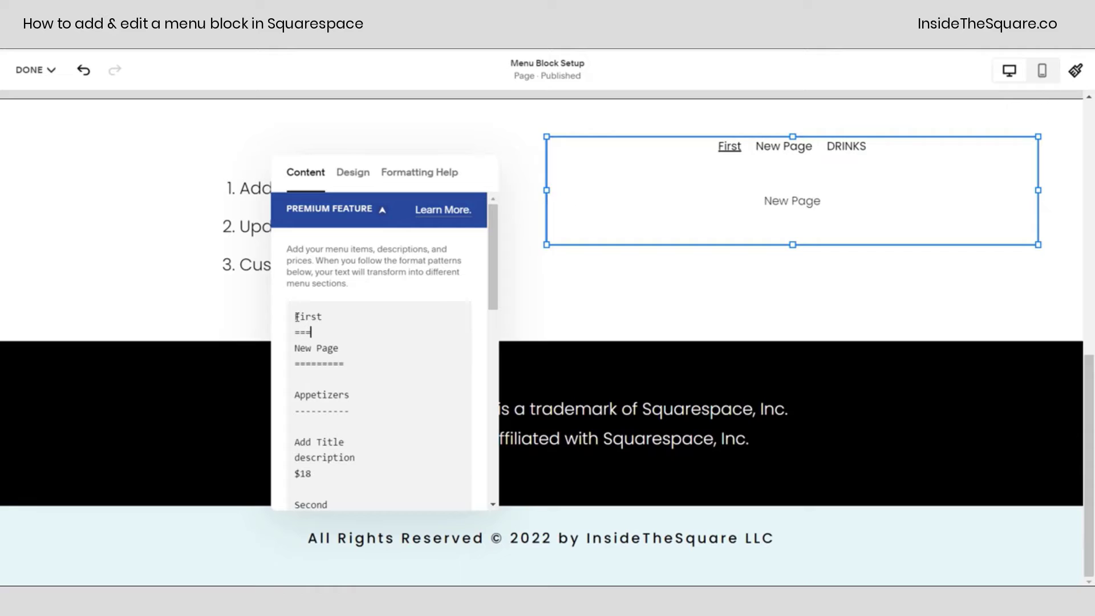
key("Return")
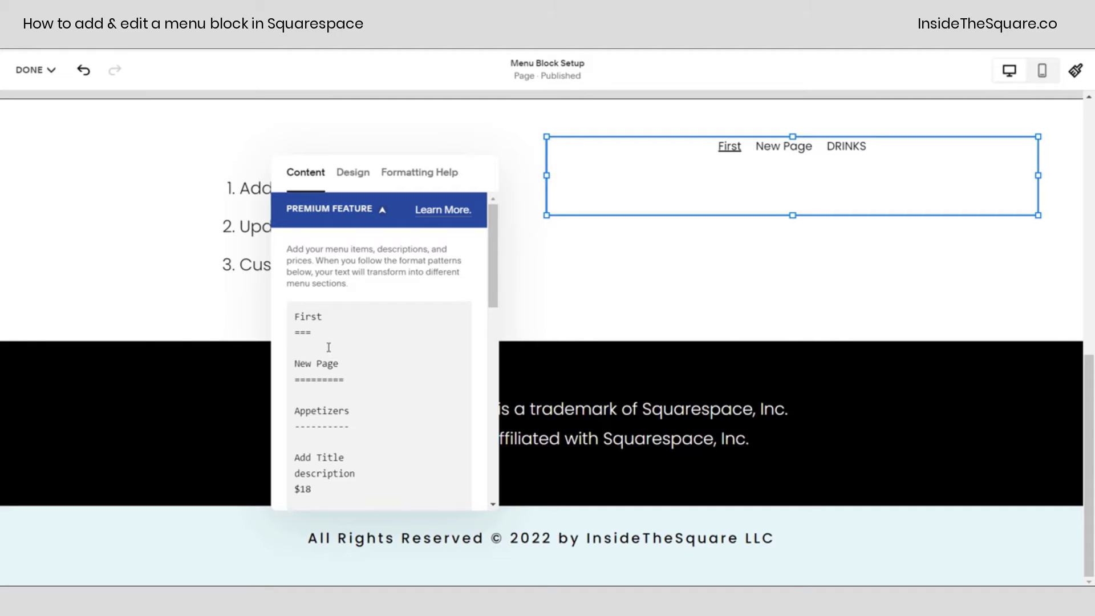
type("Section")
key("Return")
type("---")
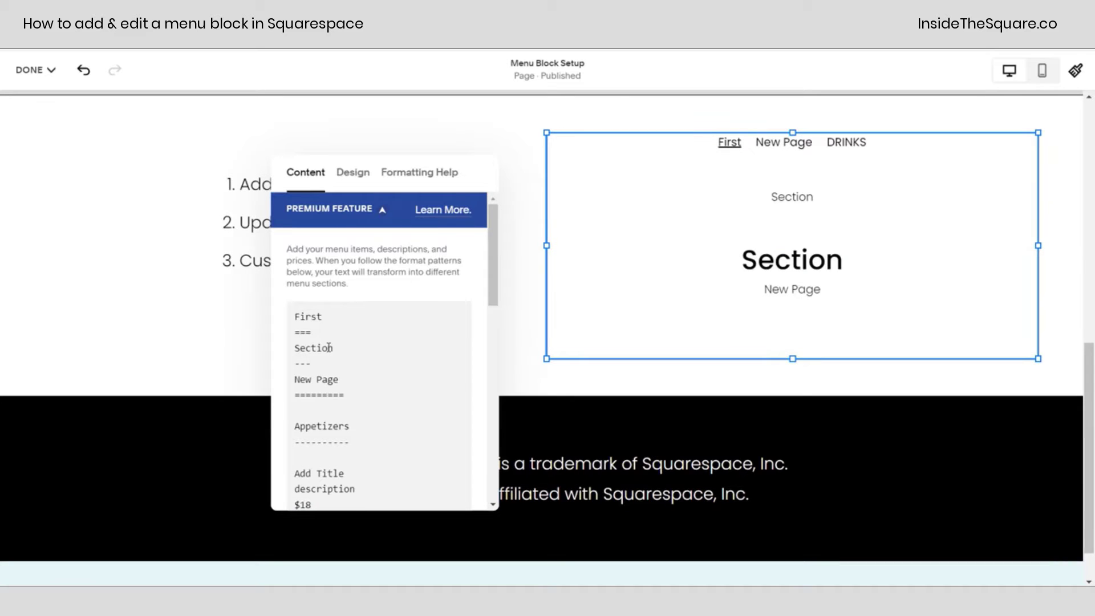
key("Return")
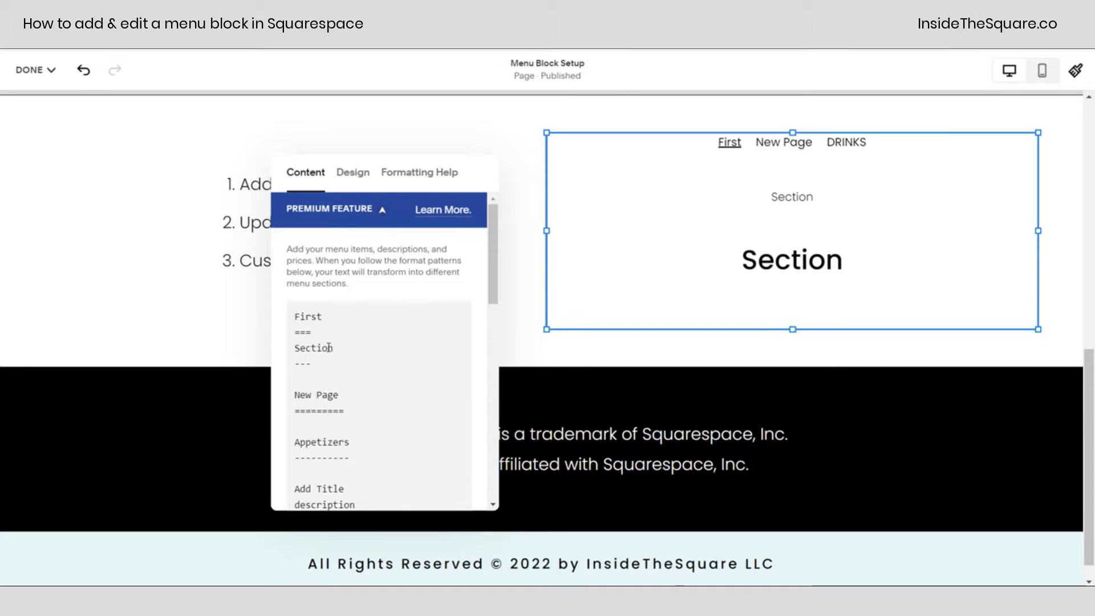
key("Return")
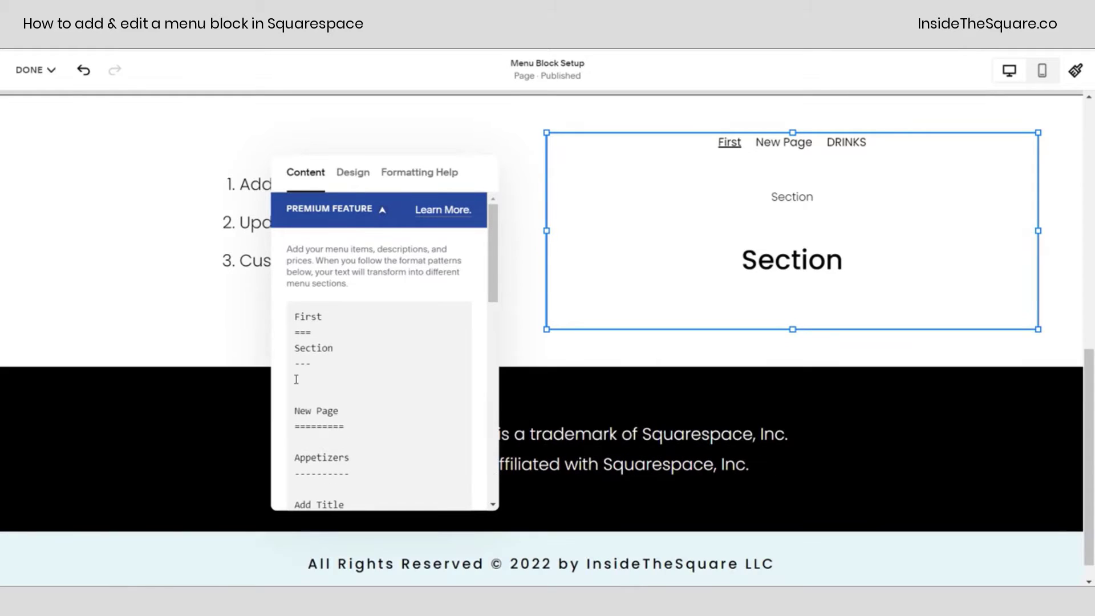
Step: Paste an 'Item title' with a description under Section, priced $24
key("Return")
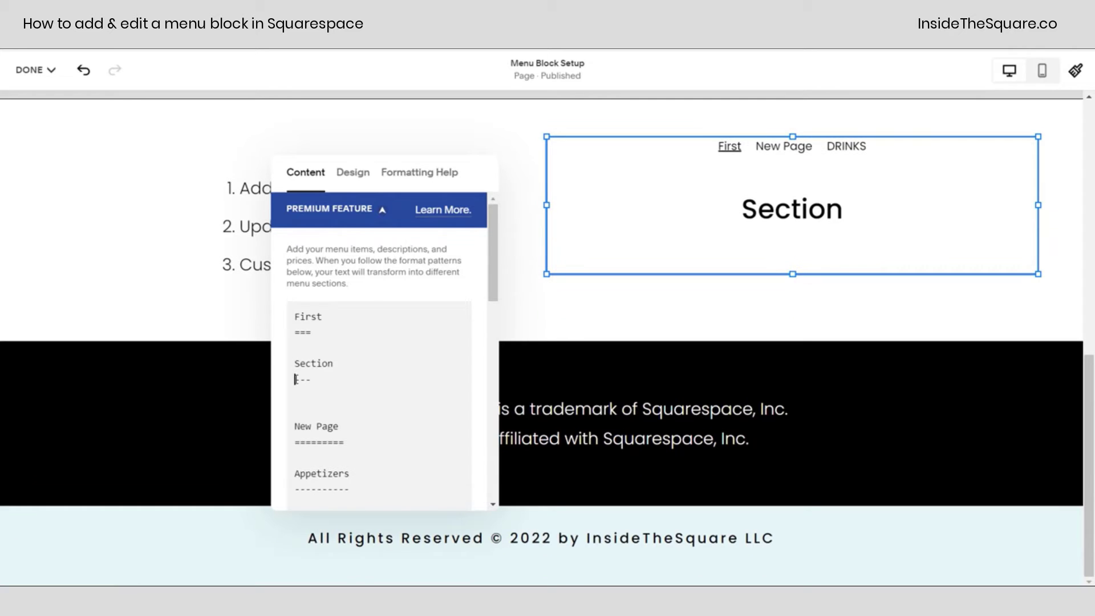
key("Return")
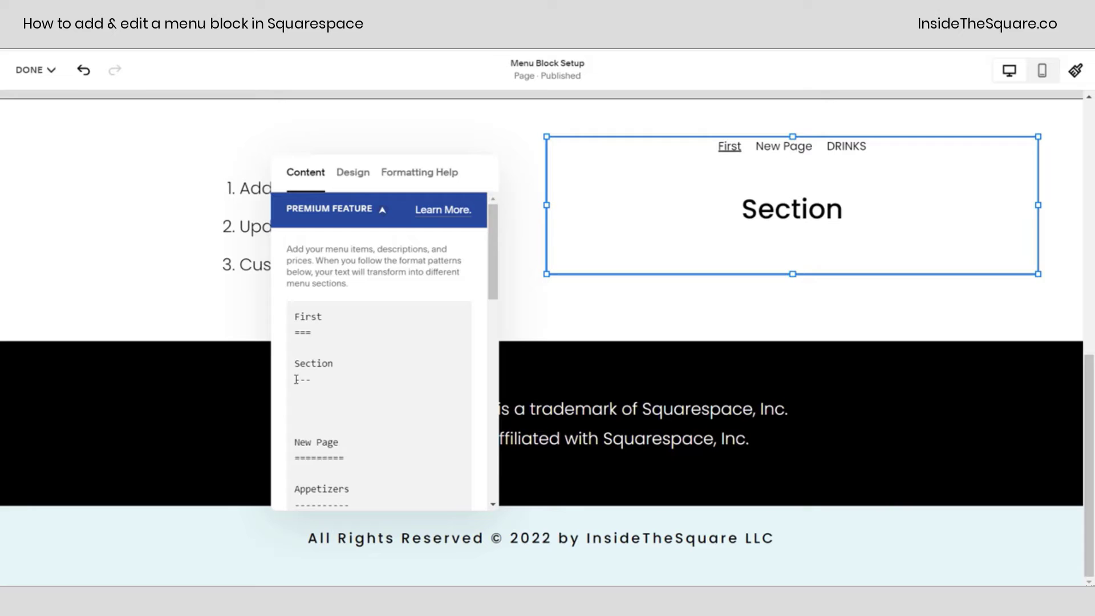
type("Item title")
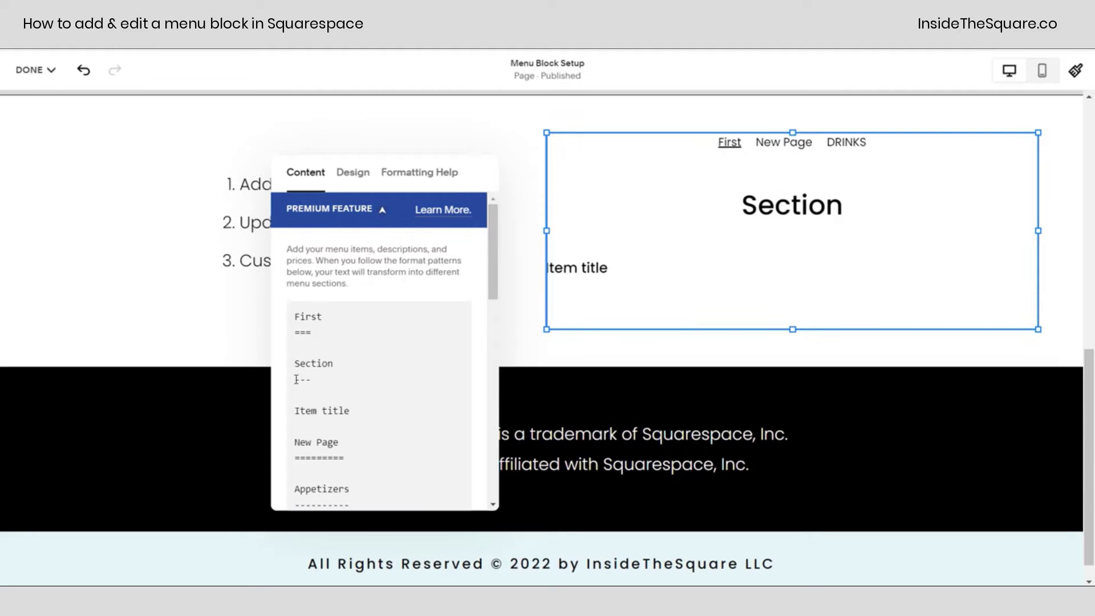
key("Return")
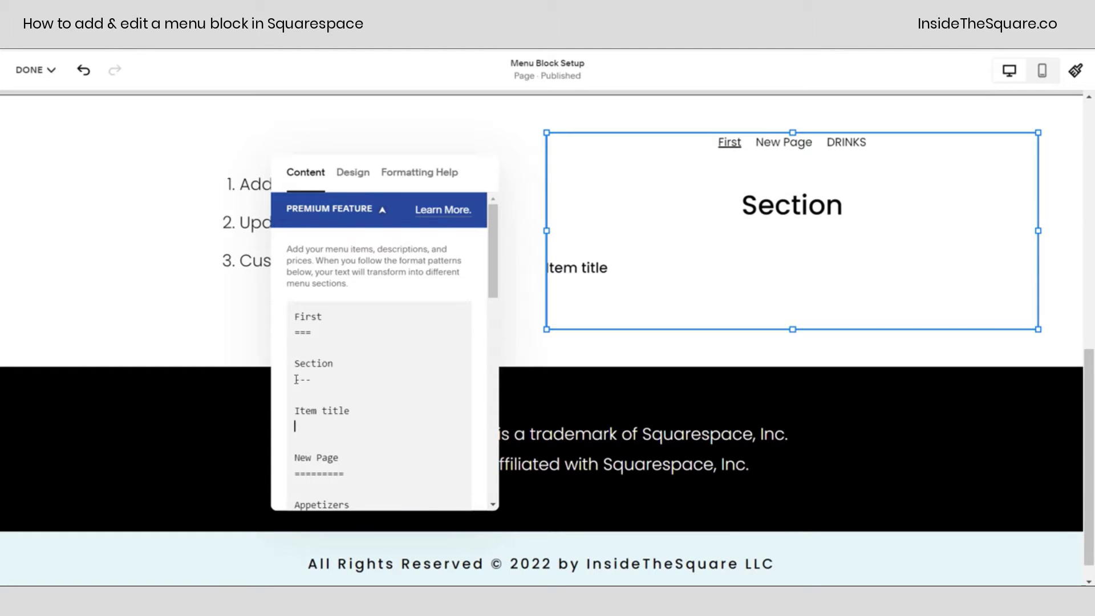
type("desription")
key("Return")
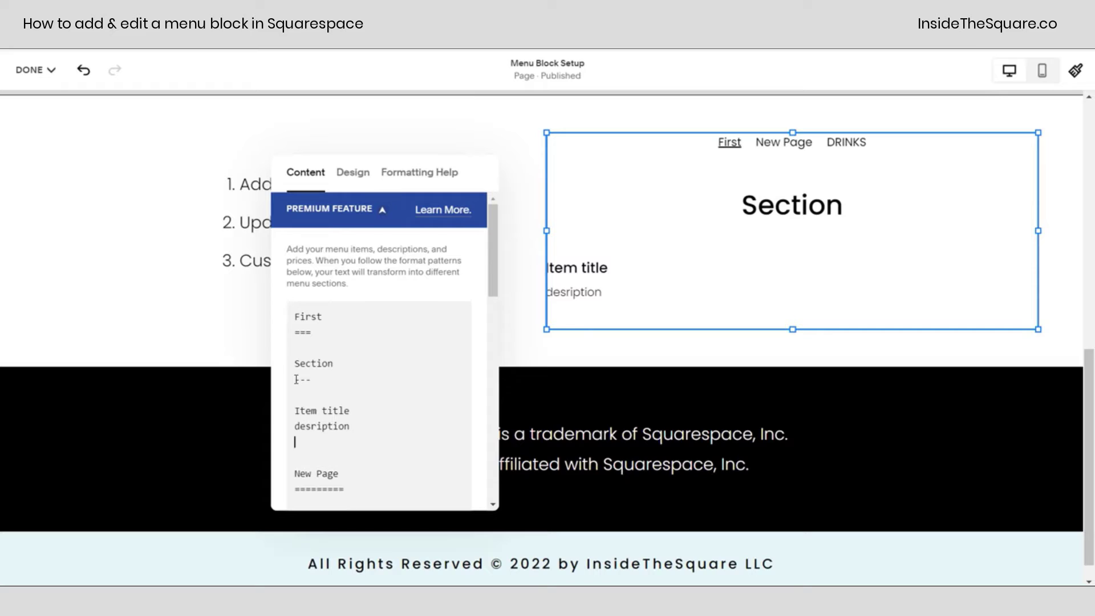
type("$24")
Step: Review the menu's Formatting Help, then return to the Content text
left_click(412, 178)
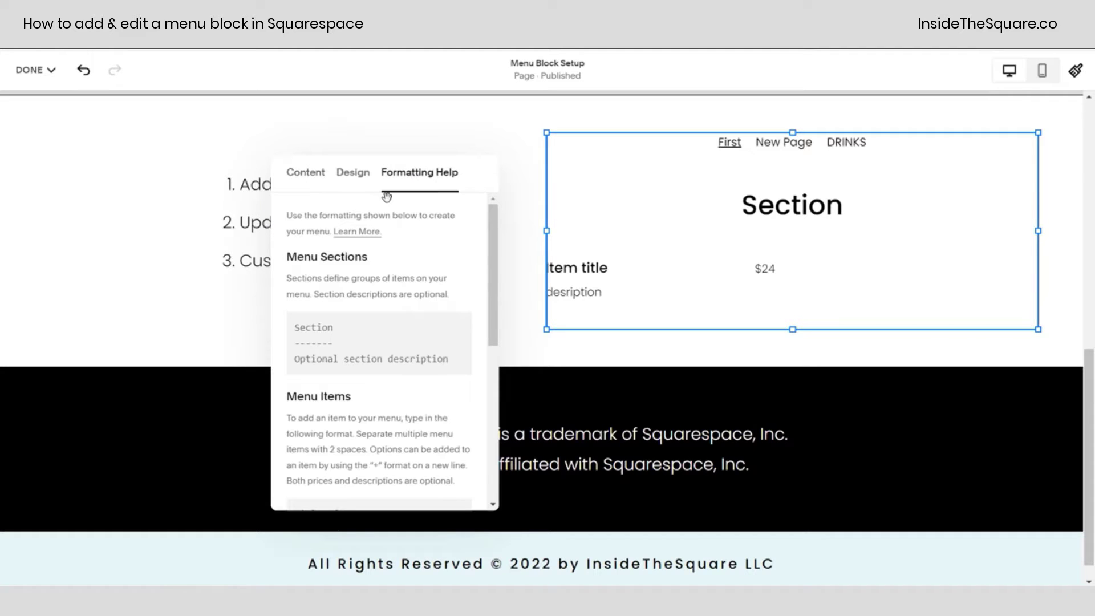
left_click_drag(491, 210, 504, 470)
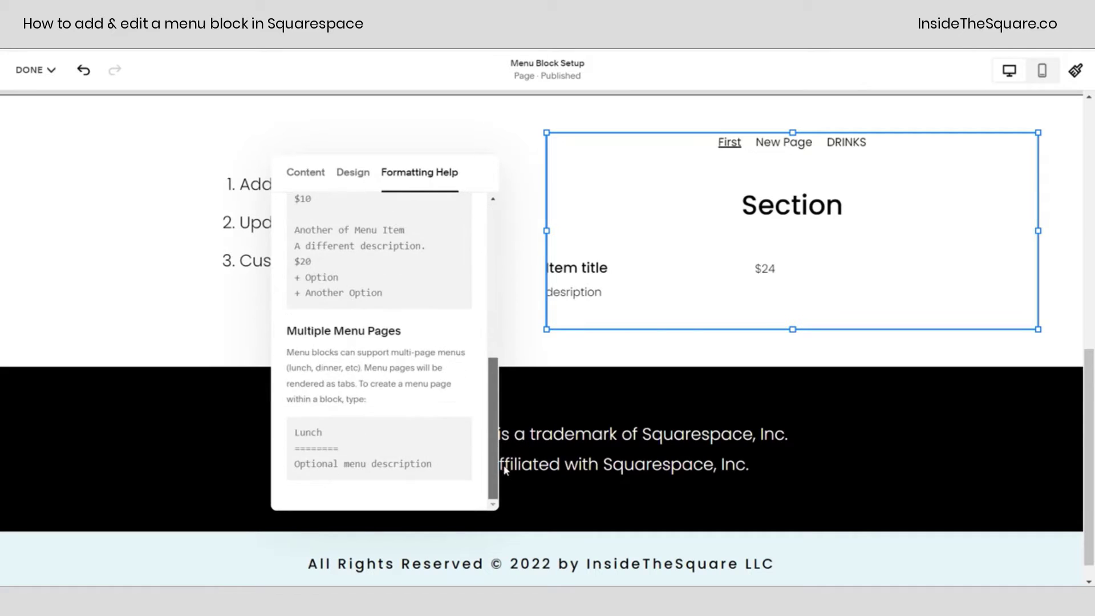
left_click_drag(489, 401, 384, 166)
left_click(312, 175)
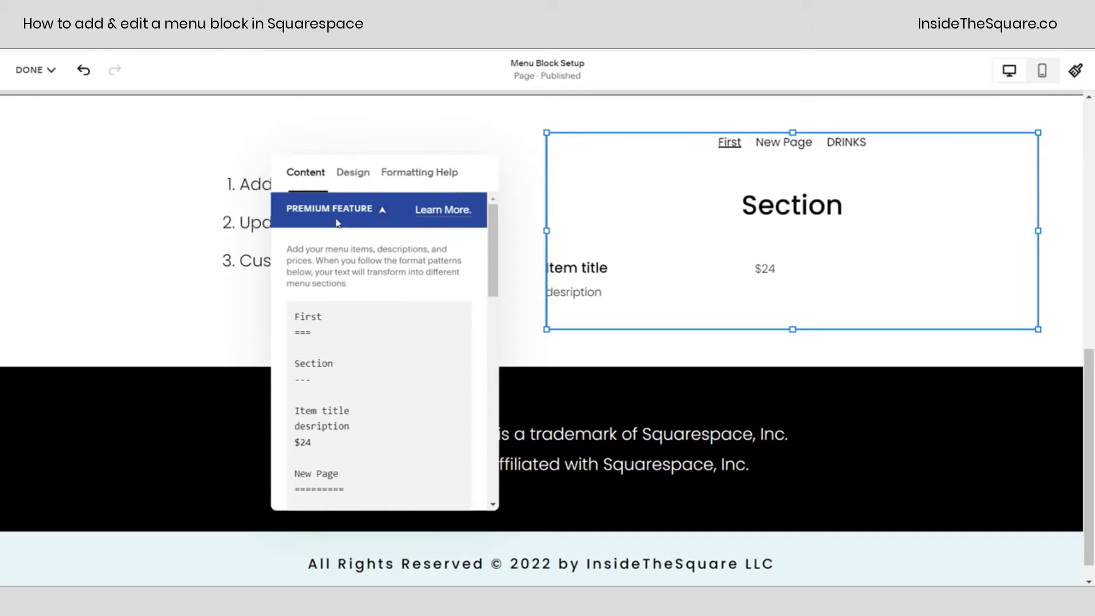
Step: Delete the First page, Section and Item title lines through $24, plus the leftover blank line
left_click_drag(340, 452, 296, 321)
key("BackSpace")
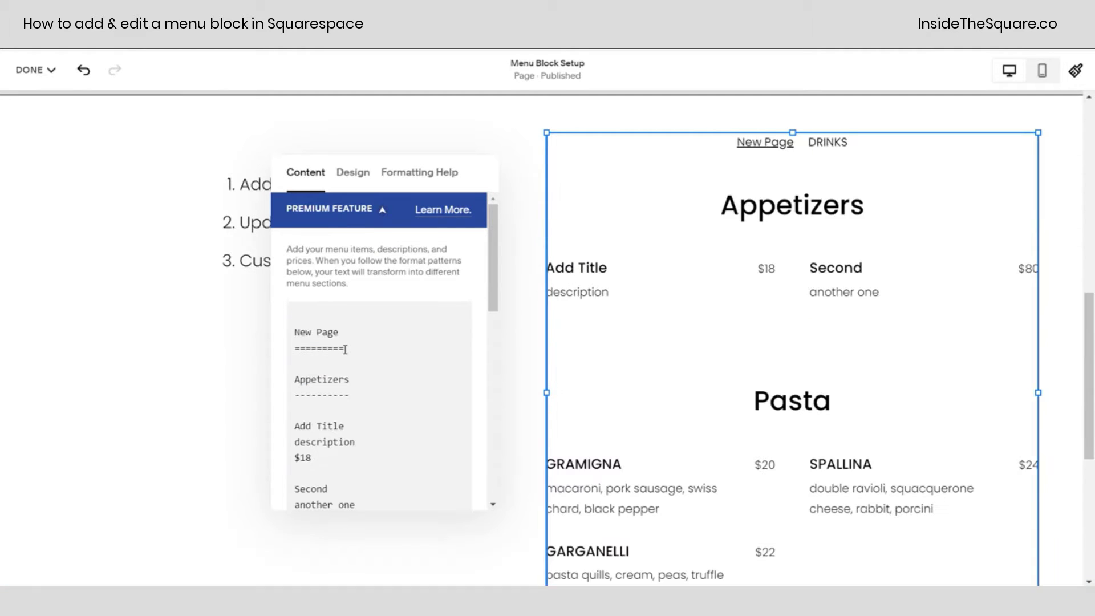
key("Delete")
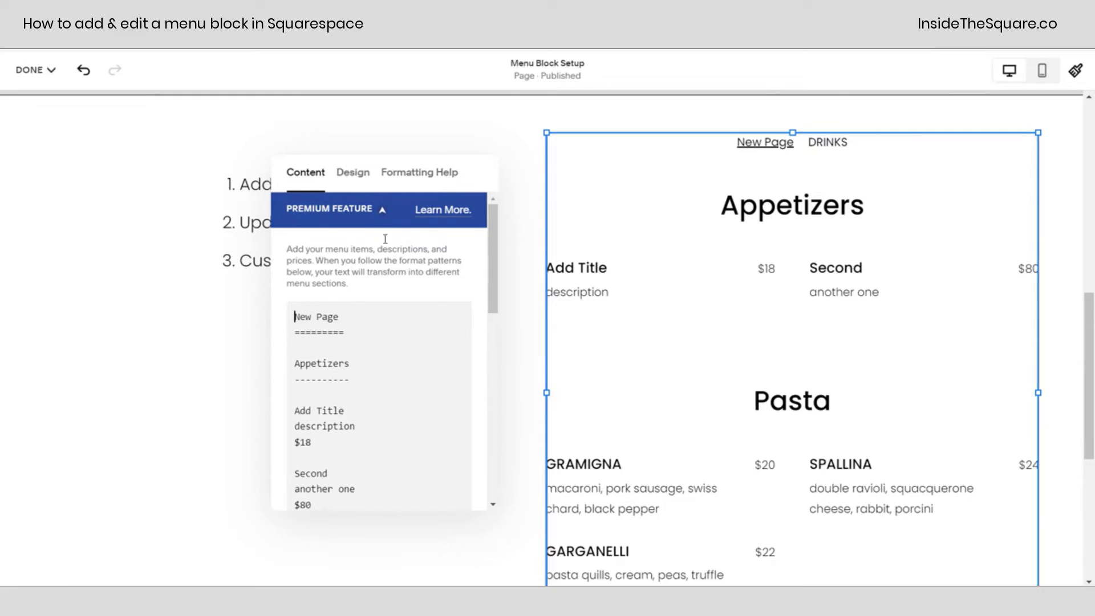
Step: Open the menu's Design settings and keep the currency as Dollar
left_click(353, 172)
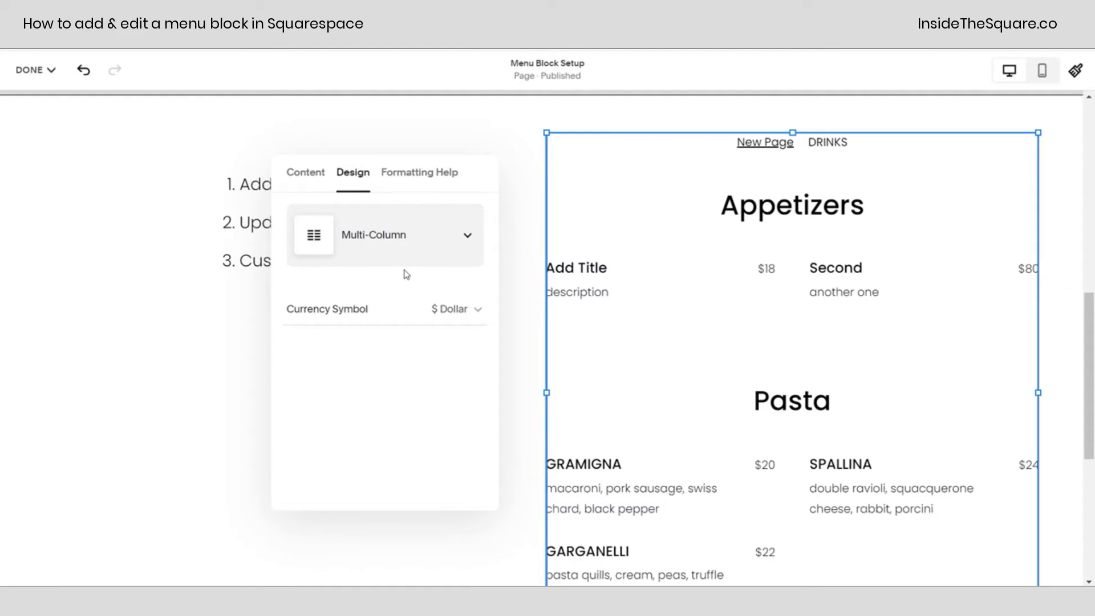
left_click(402, 312)
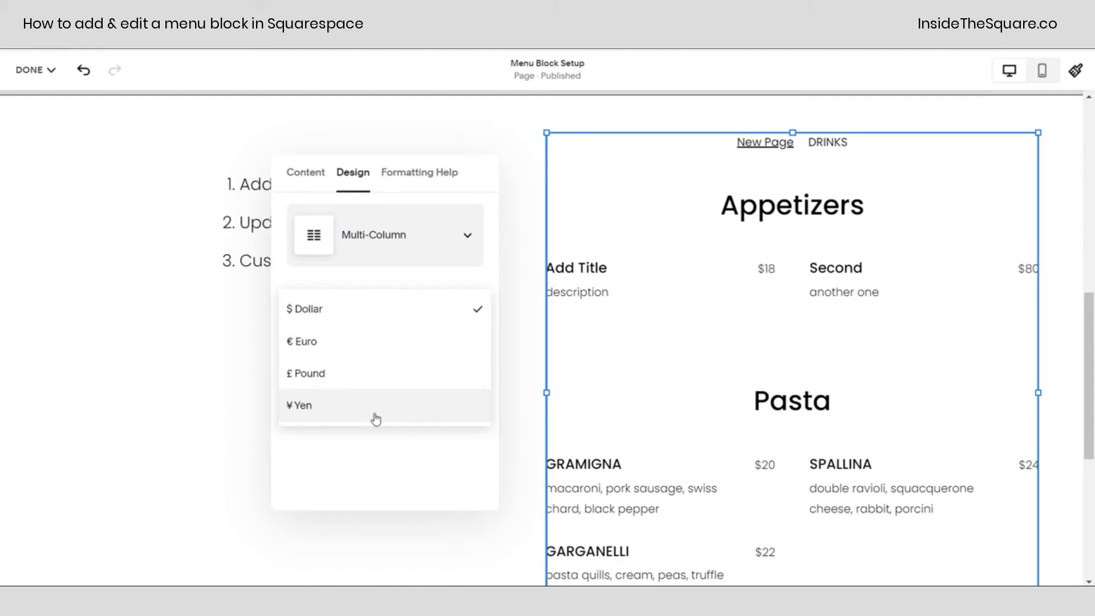
left_click(386, 322)
Step: Try the single centered layout, then set the menu Layout to Multi-Column
left_click(467, 237)
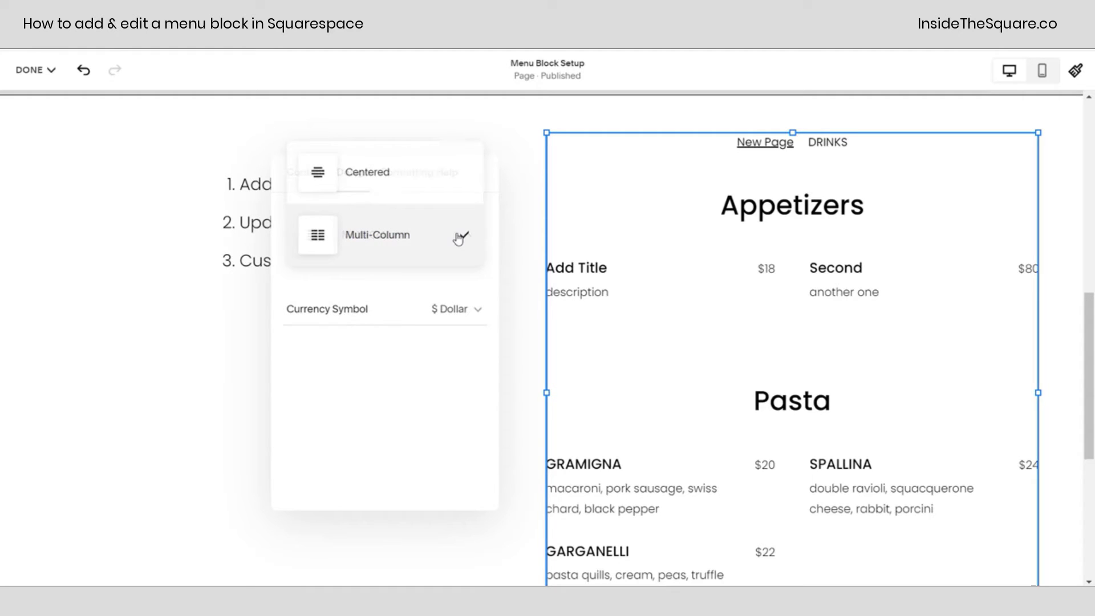
left_click(467, 183)
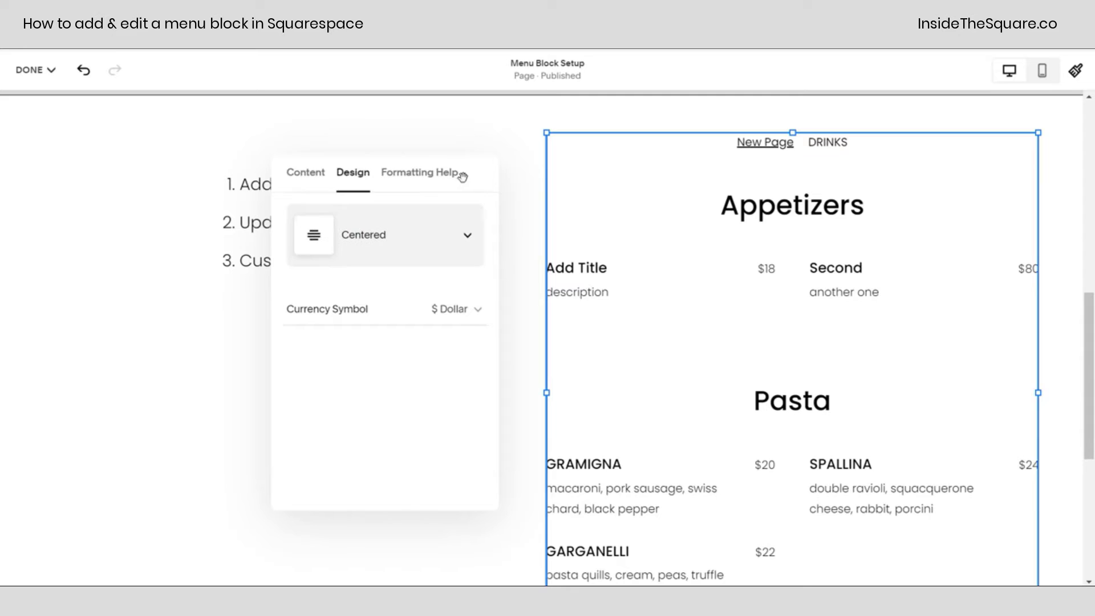
scroll(866, 251, "down", 1)
scroll(859, 271, "down", 4)
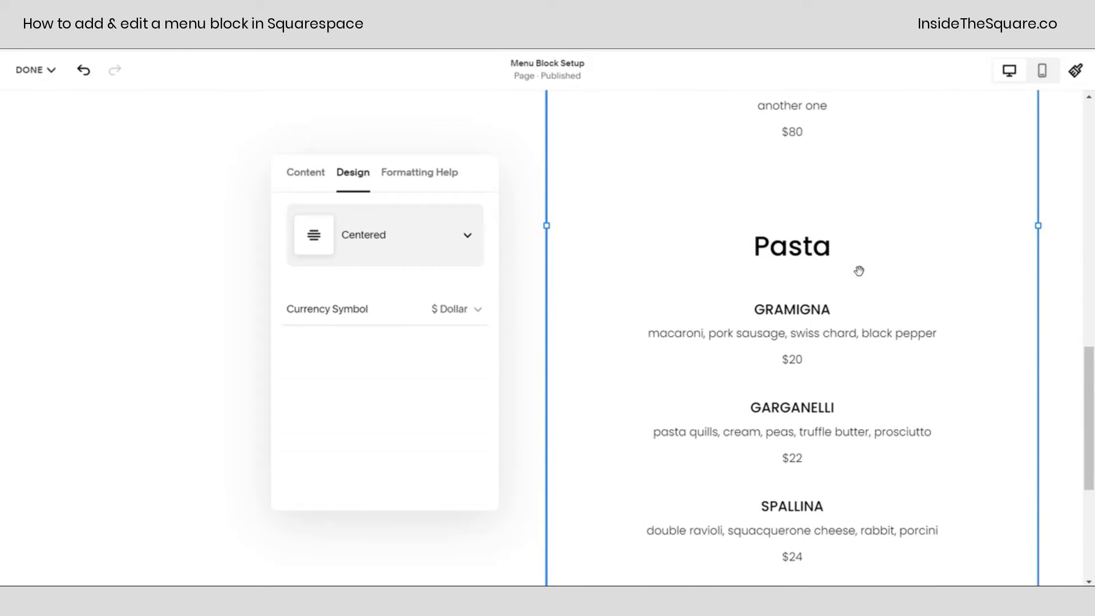
scroll(855, 272, "up", 5)
left_click(433, 236)
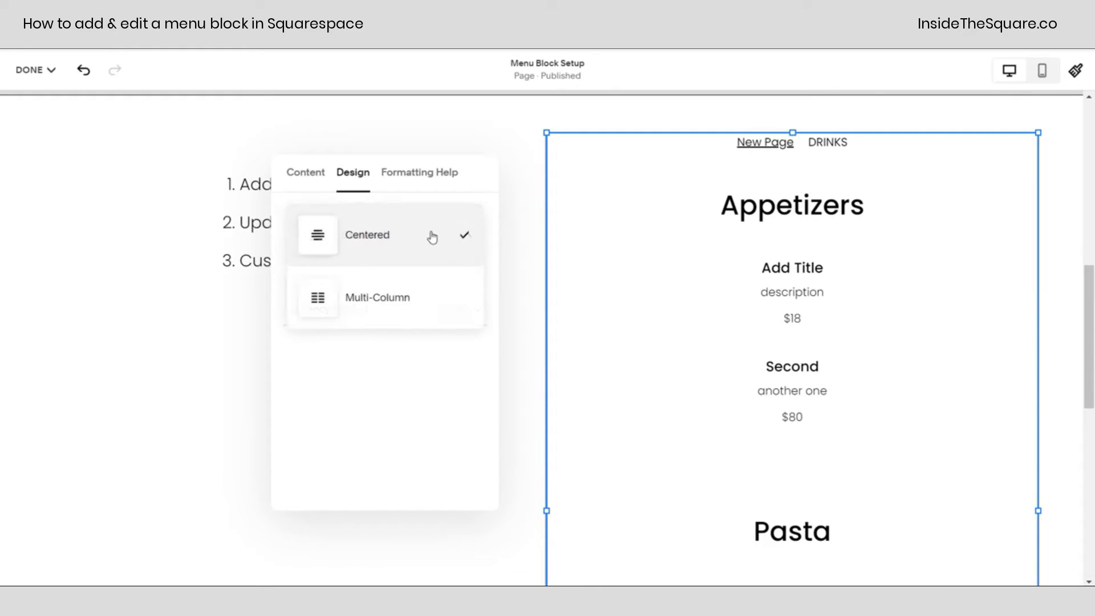
left_click(393, 287)
scroll(825, 303, "down", 3)
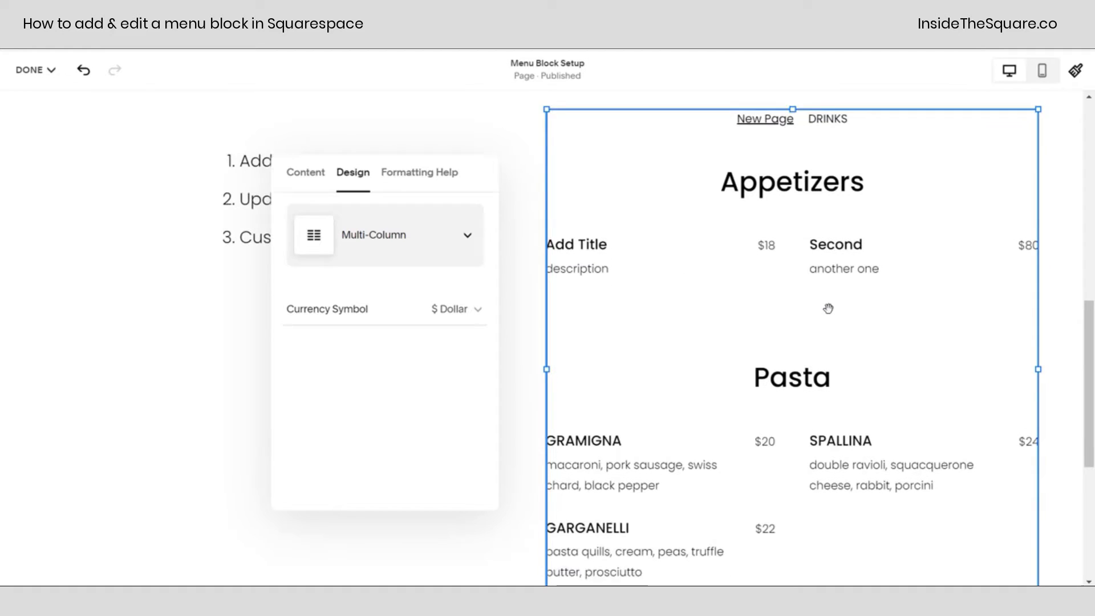
scroll(828, 309, "up", 2)
scroll(828, 309, "up", 2)
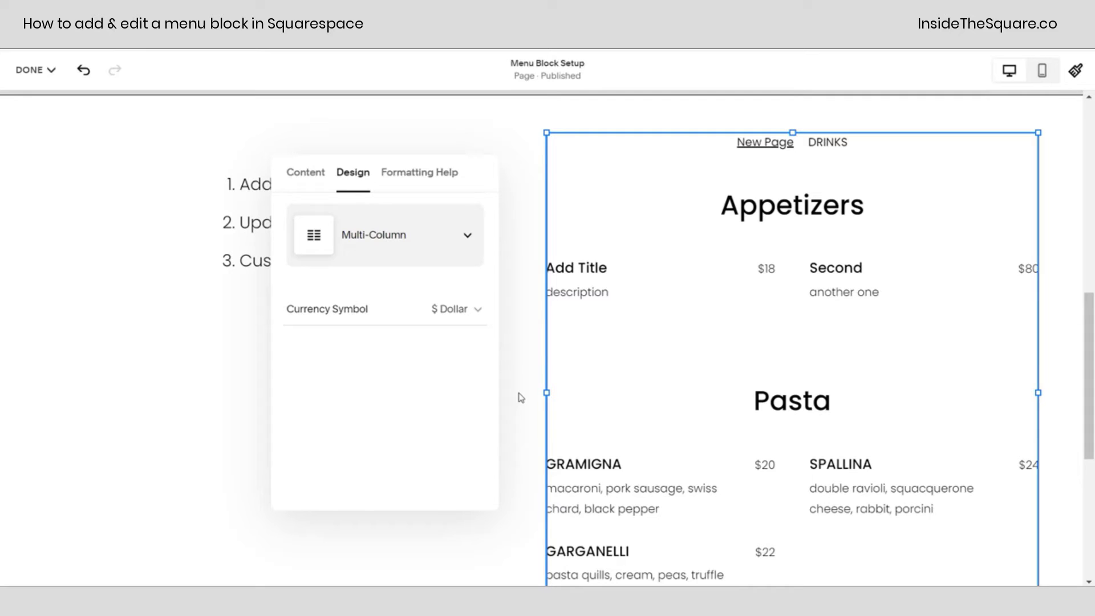
Step: Close the menu's design settings and browse the list of blocks to add
left_click(511, 373)
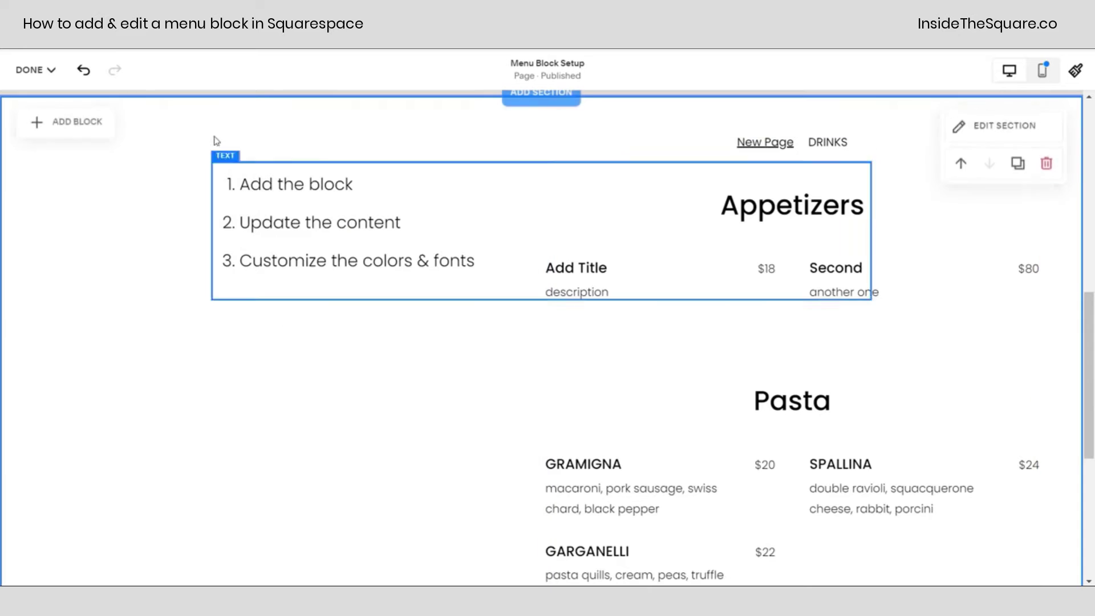
left_click(101, 128)
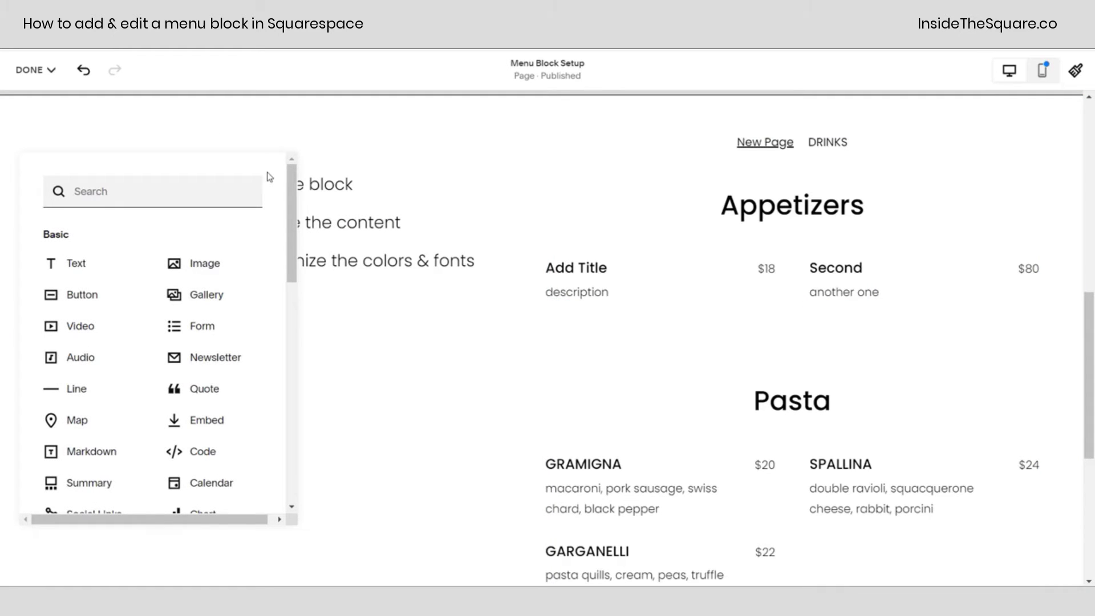
left_click_drag(292, 222, 292, 442)
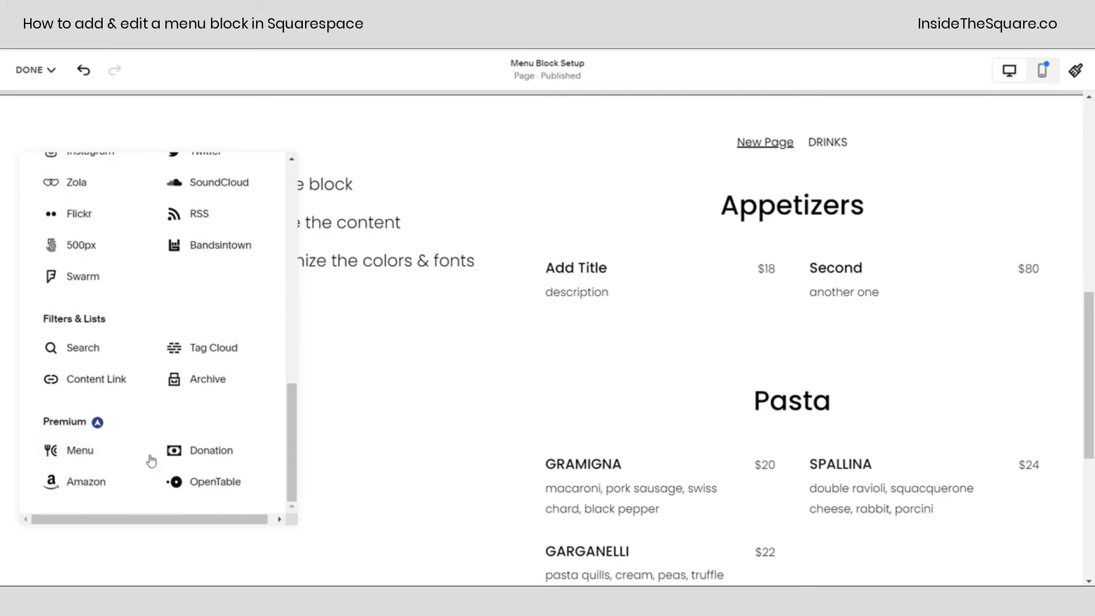
Step: Reopen the menu block editor, review its Design and Formatting Help tabs, then close it
left_click(734, 290)
left_click(561, 121)
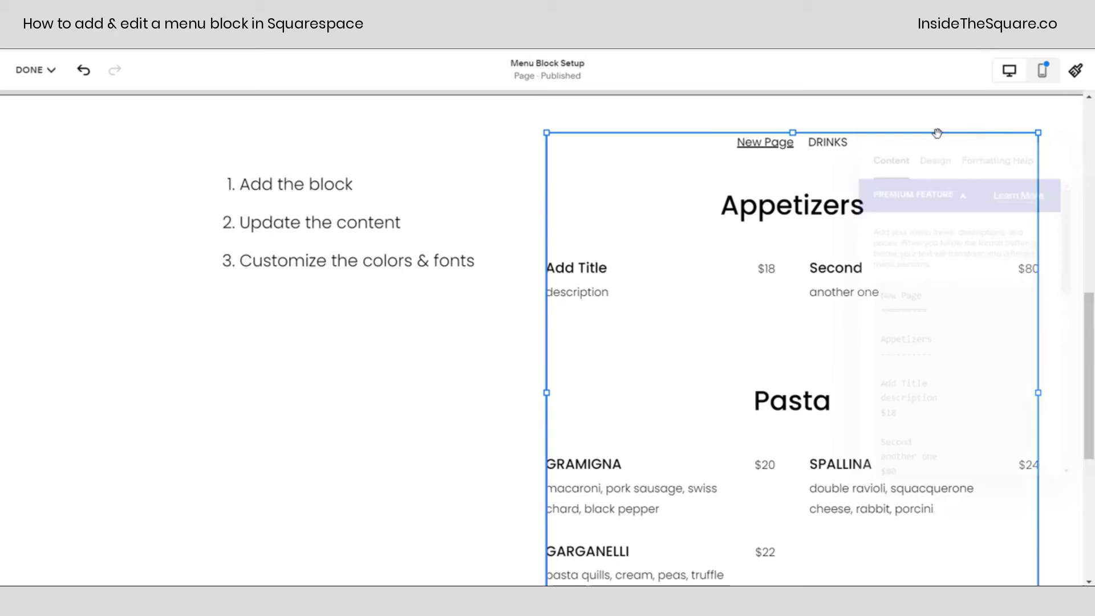
left_click_drag(961, 108, 381, 84)
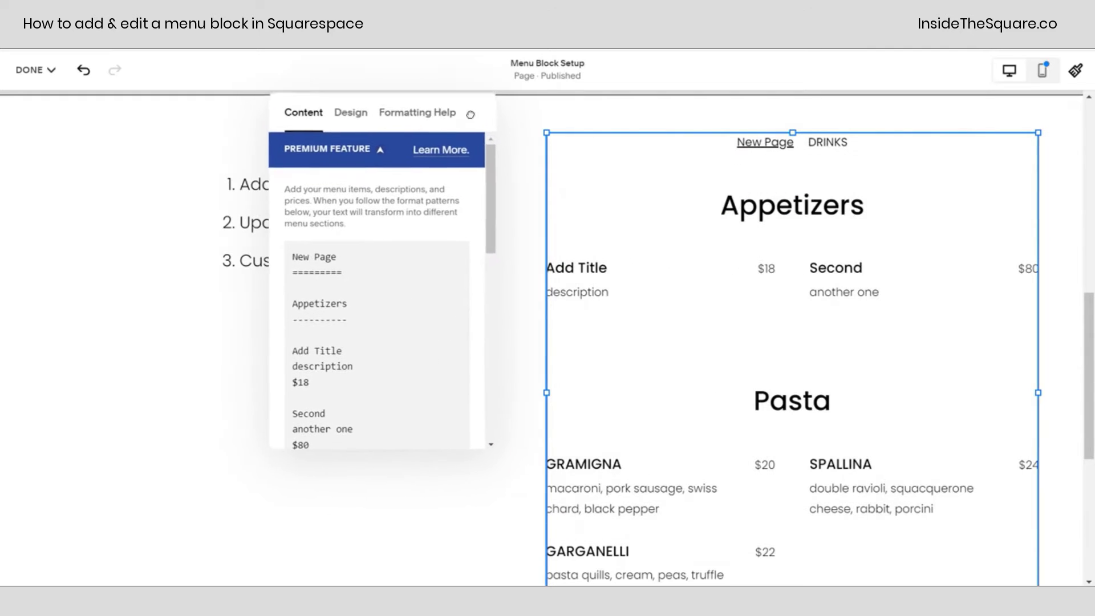
left_click(356, 116)
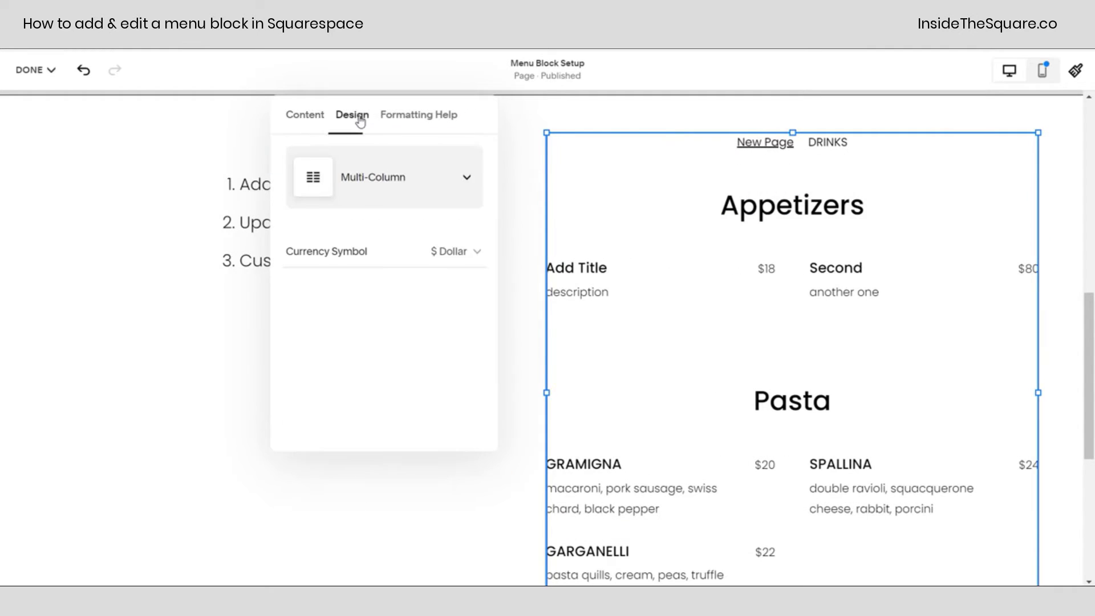
left_click(439, 120)
scroll(502, 189, "down", 3)
scroll(502, 189, "down", 3)
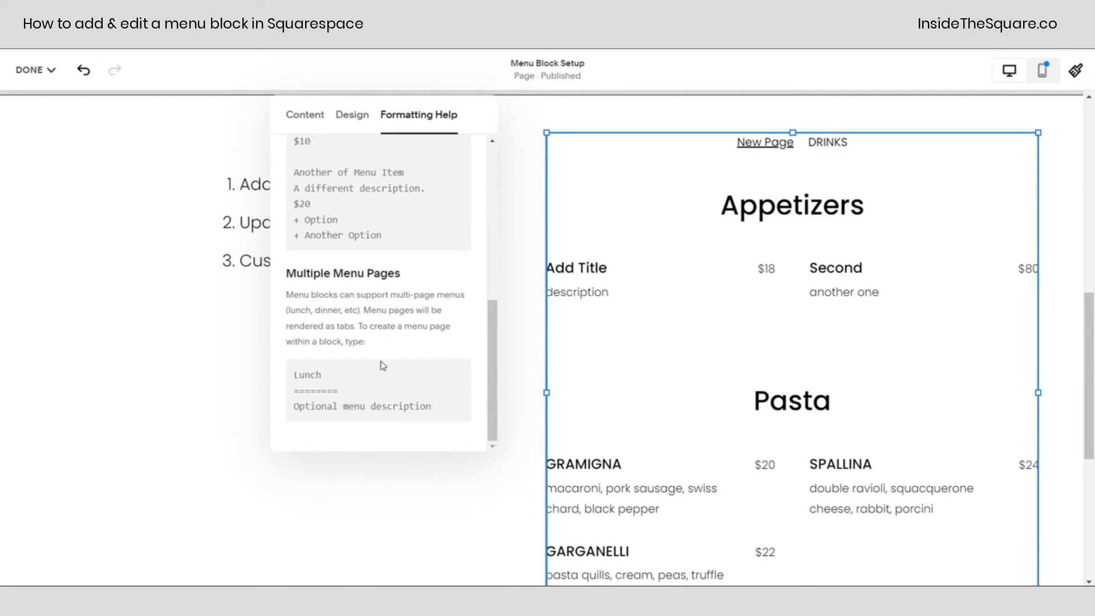
left_click(523, 348)
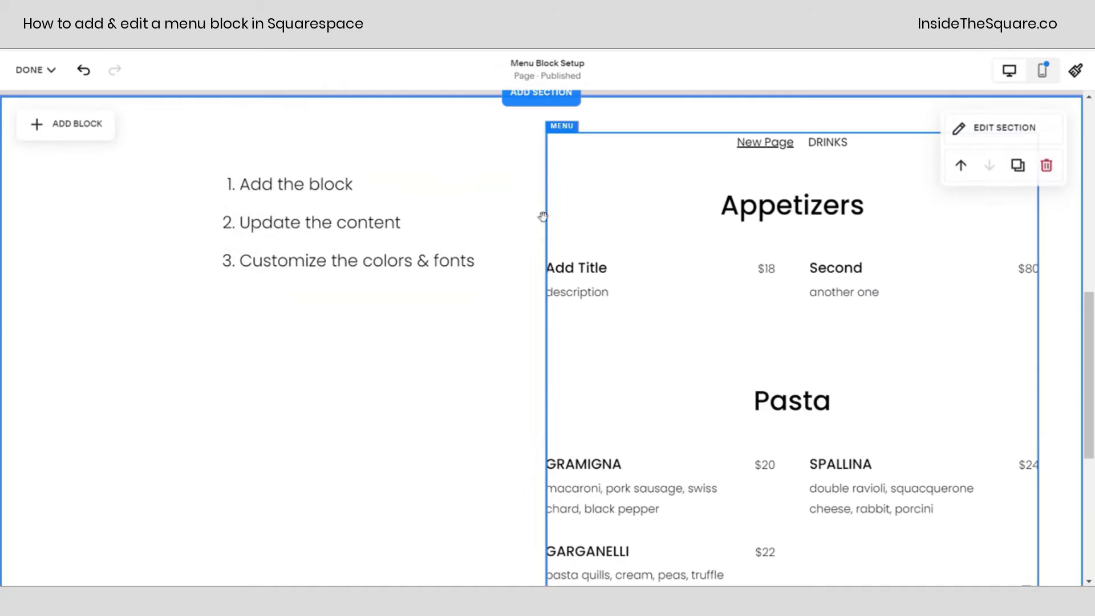
Step: In Site Styles, open Fonts > Assign Styles and show the menu block's font styles
left_click(1075, 72)
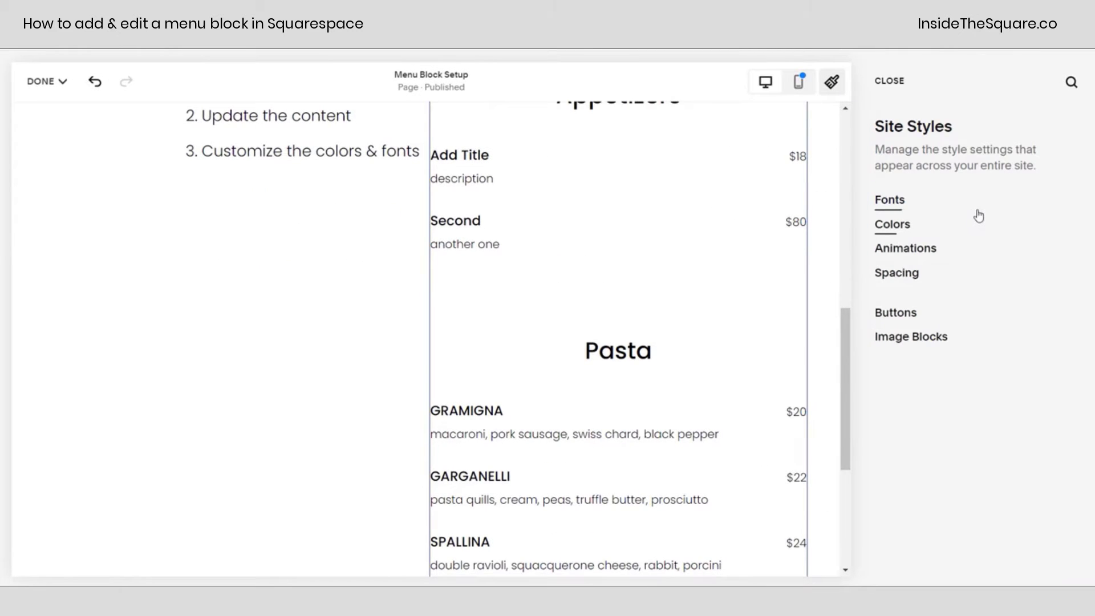
left_click(885, 204)
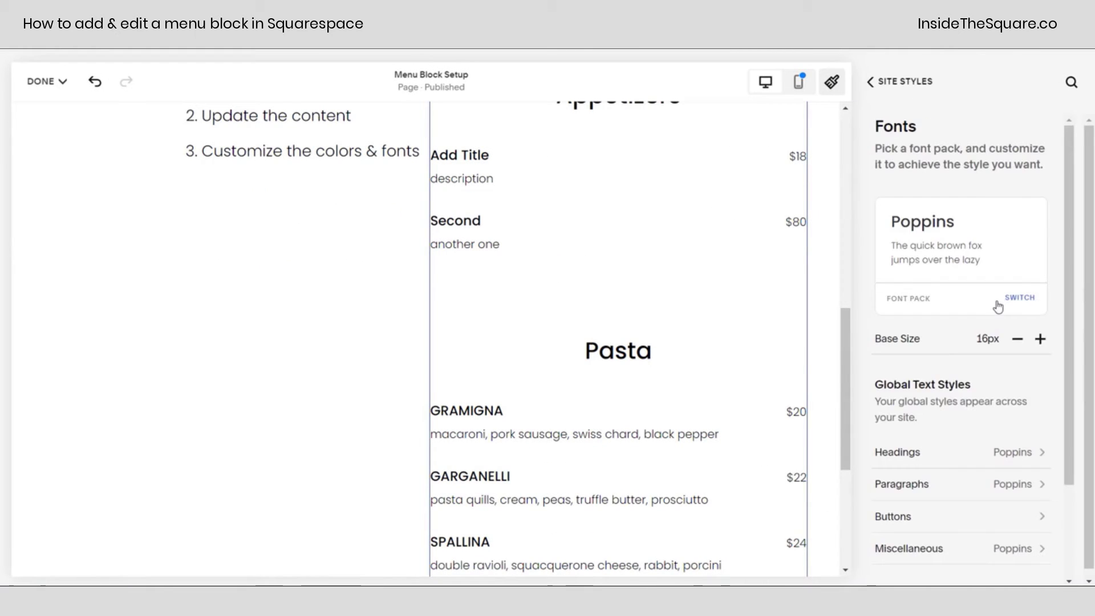
scroll(983, 465, "down", 3)
left_click(985, 473)
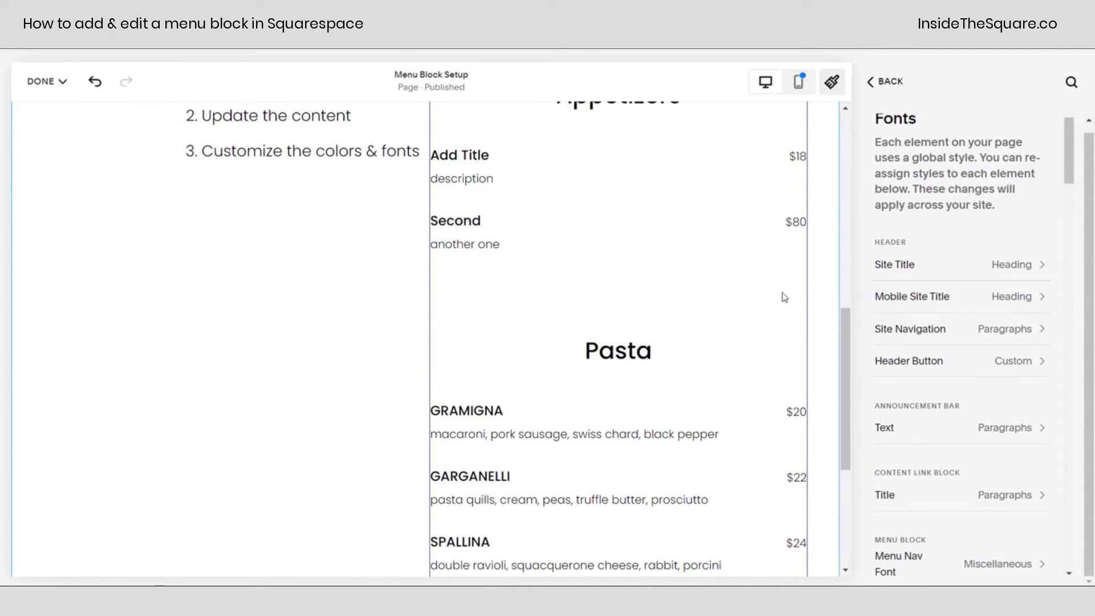
scroll(785, 298, "up", 5)
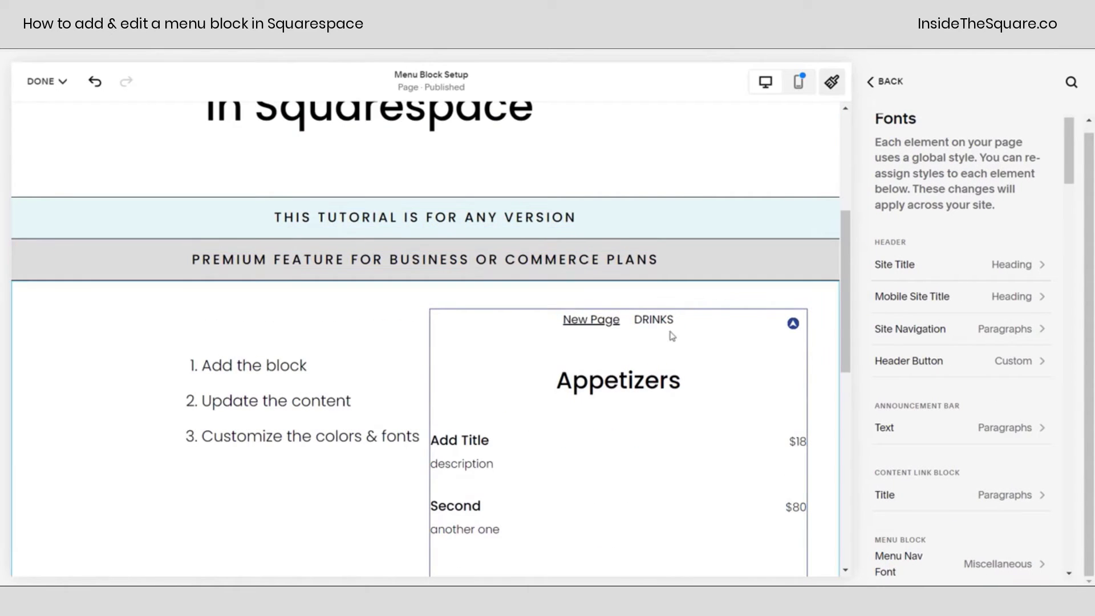
left_click(672, 331)
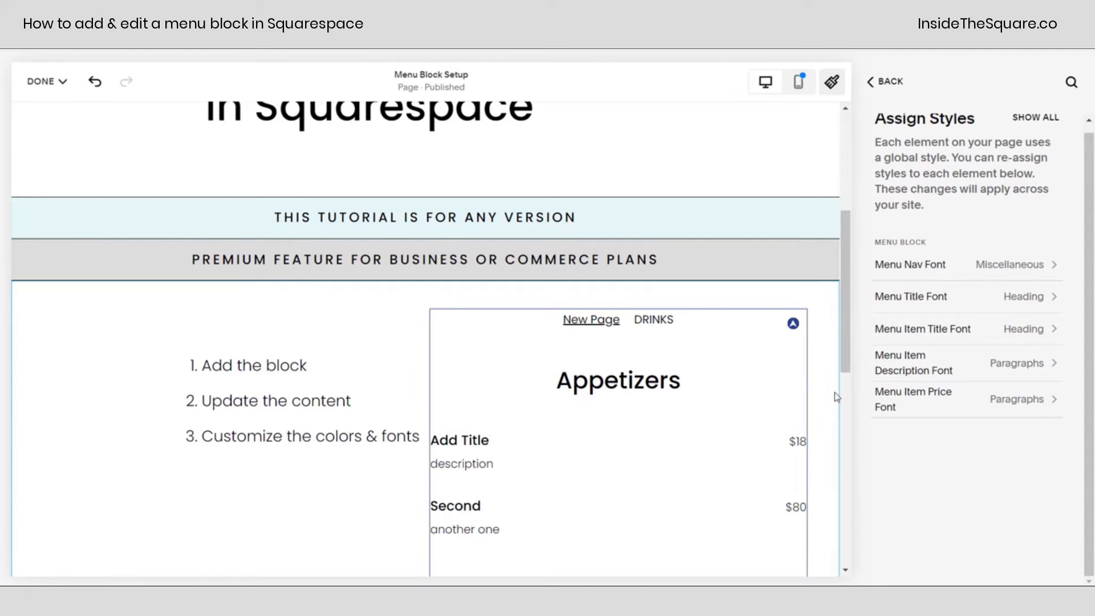
scroll(837, 397, "down", 1)
scroll(837, 397, "down", 1)
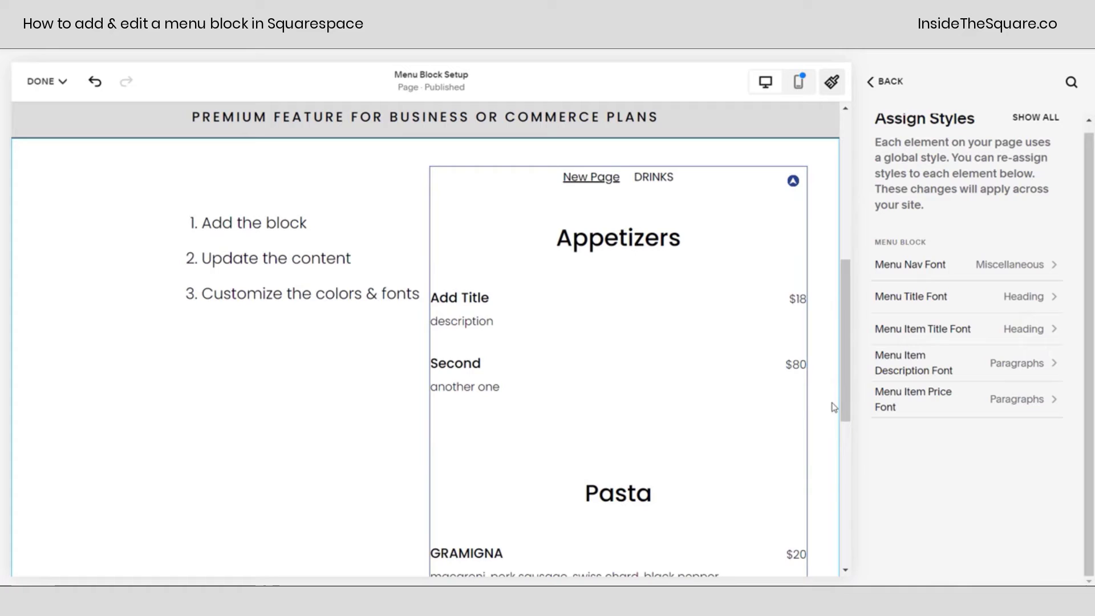
Step: Set Menu Nav Font to a Custom style, size 1.1rem, Text Transform Uppercase
left_click(988, 267)
left_click(1012, 188)
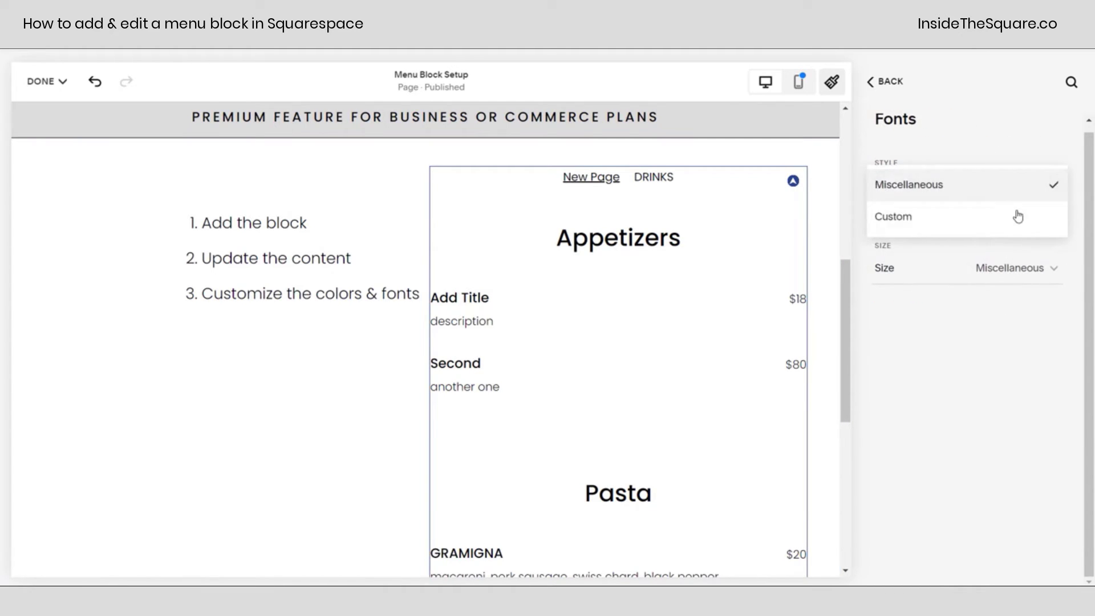
left_click(1017, 217)
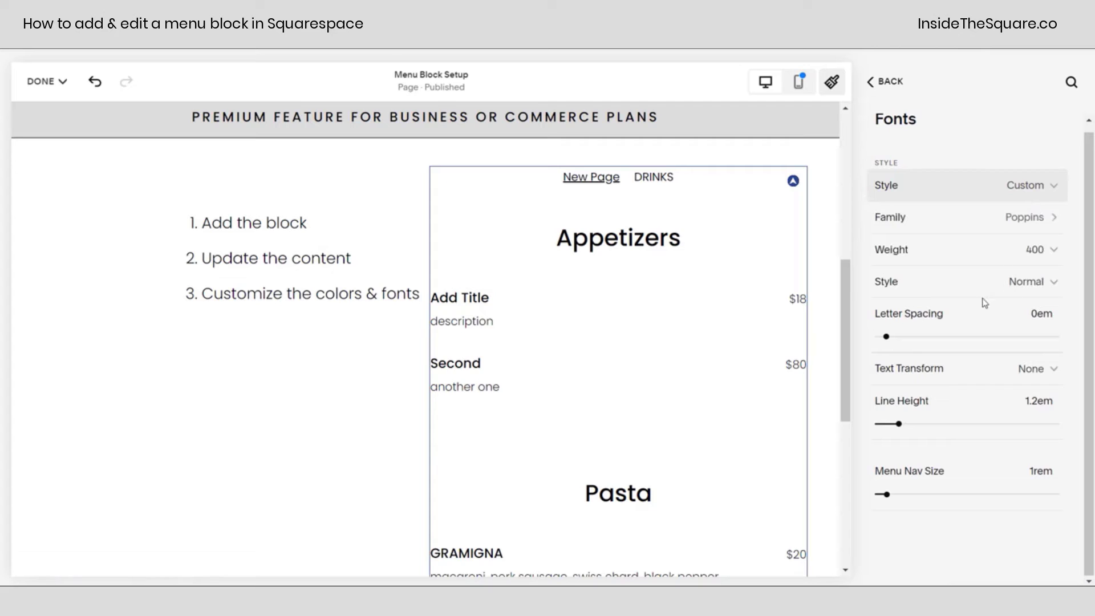
left_click(885, 494)
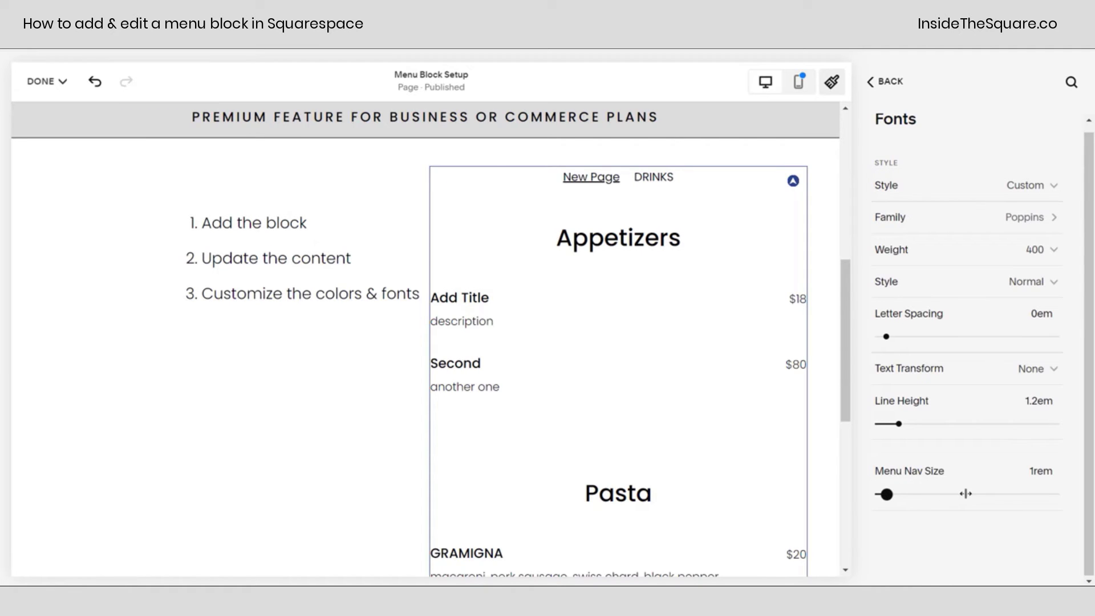
left_click_drag(967, 493, 888, 494)
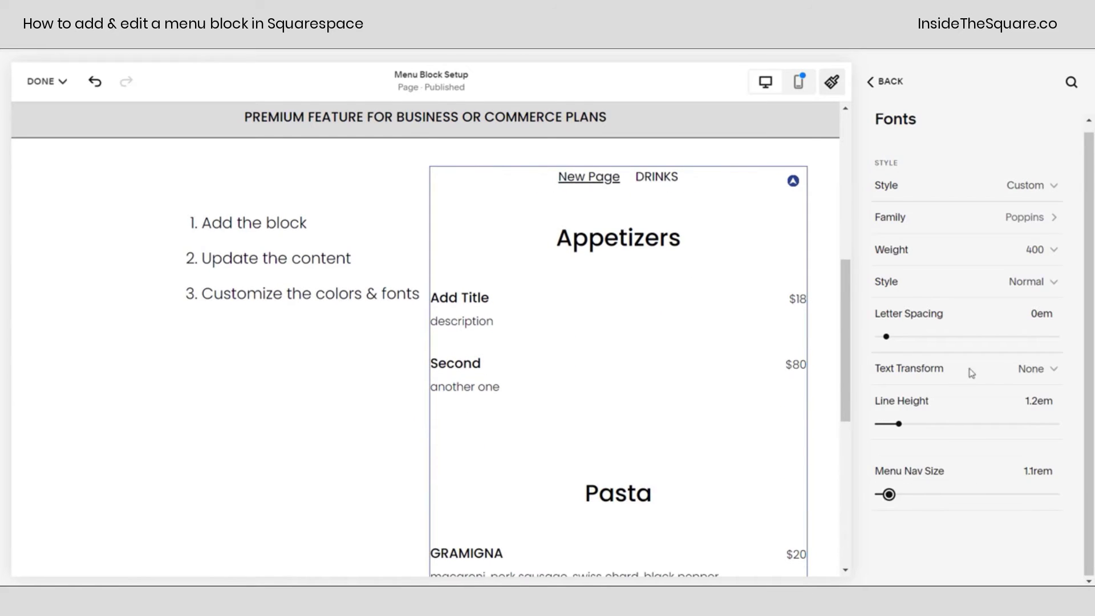
left_click(994, 370)
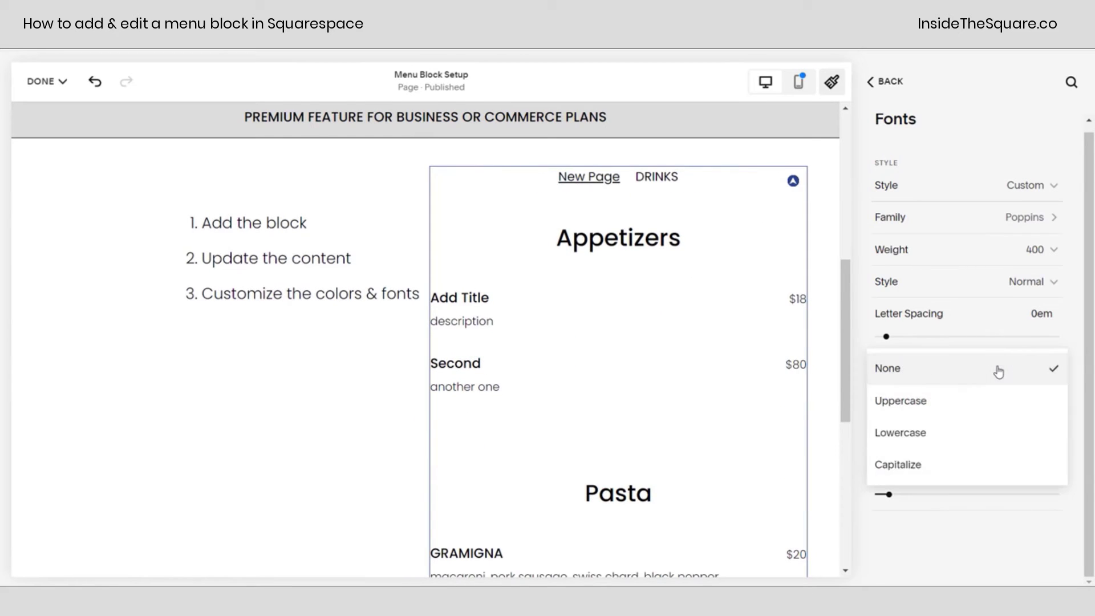
left_click(1019, 403)
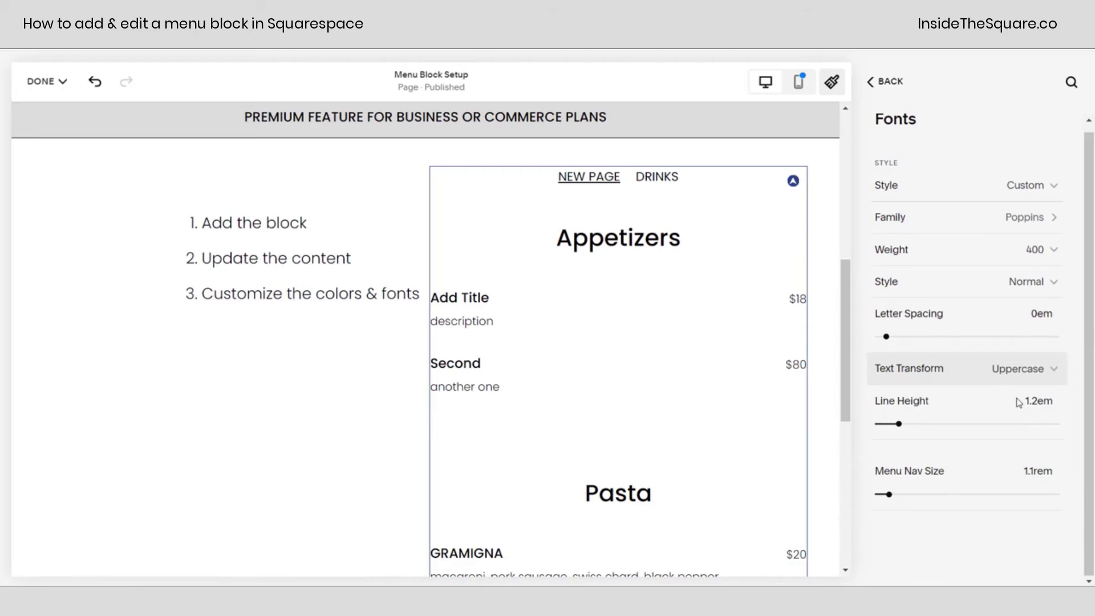
left_click(1023, 219)
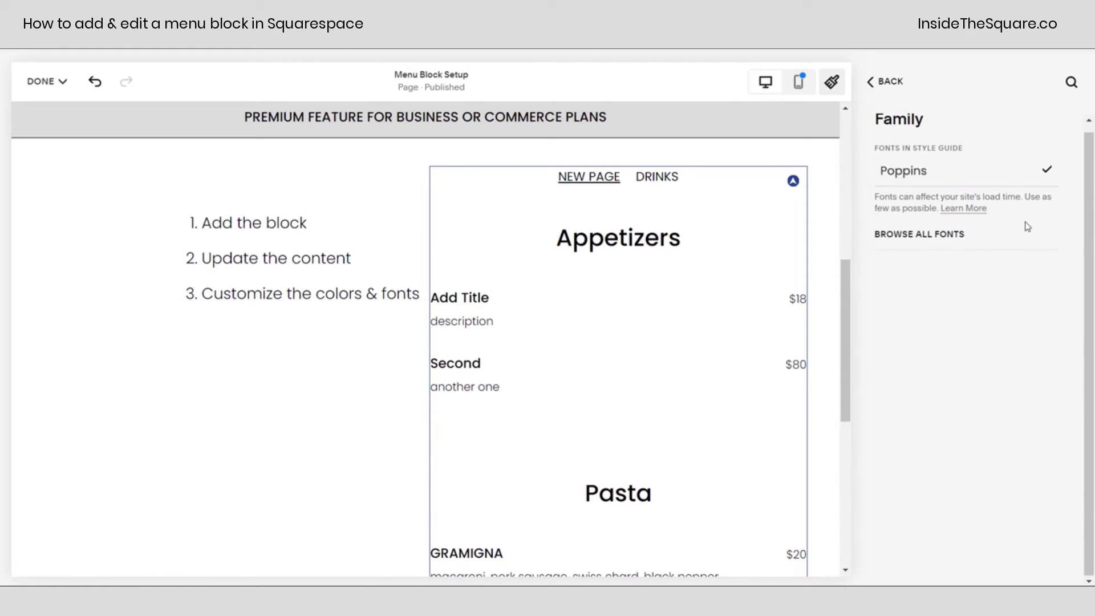
left_click(962, 236)
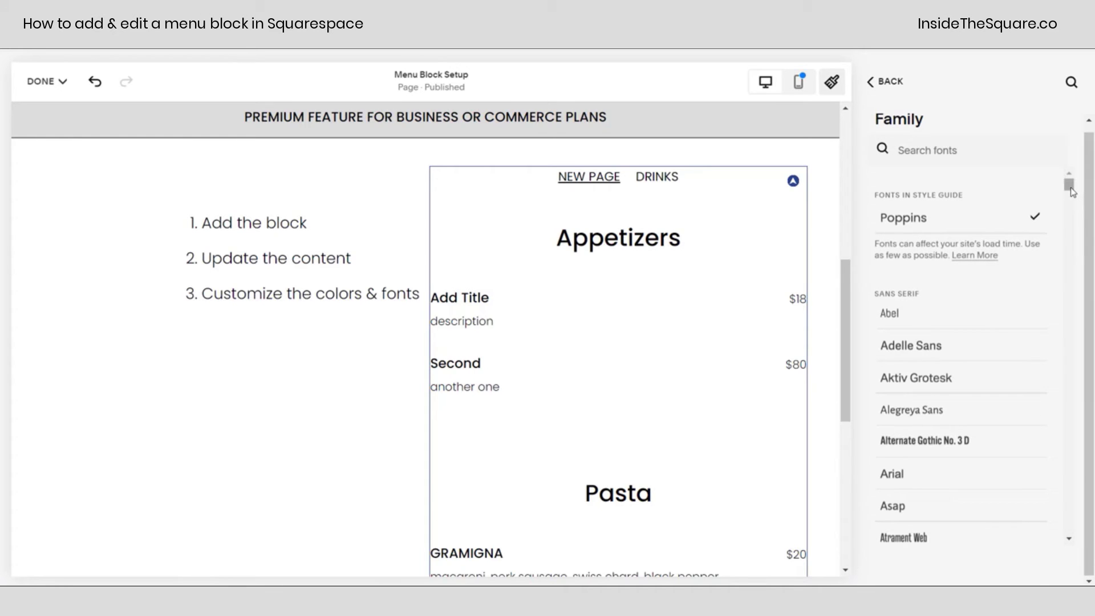
scroll(1074, 208, "down", 3)
scroll(964, 416, "down", 10)
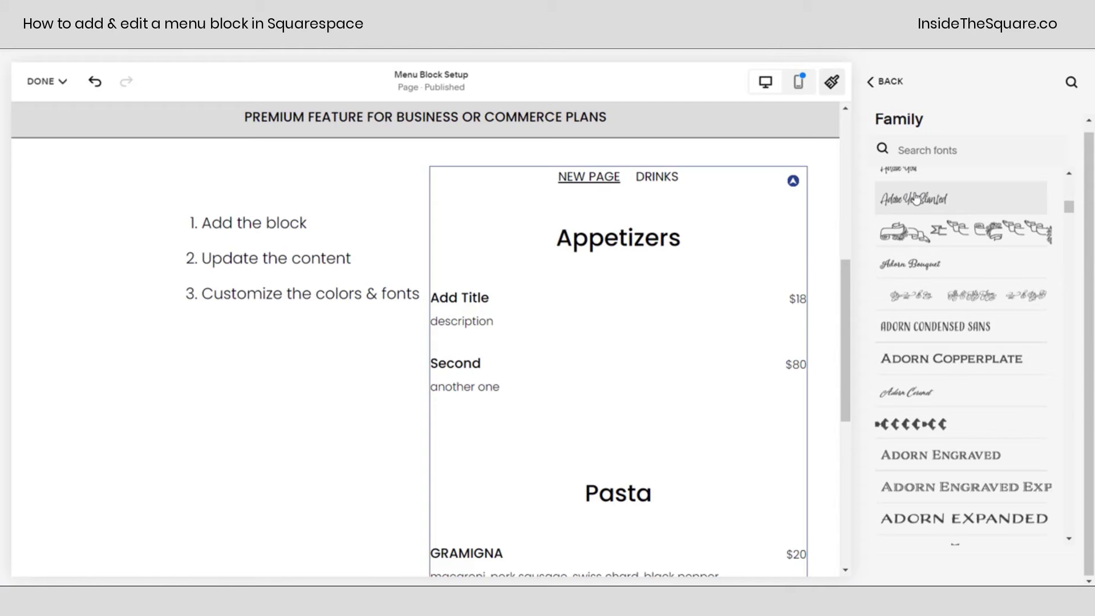
left_click(915, 198)
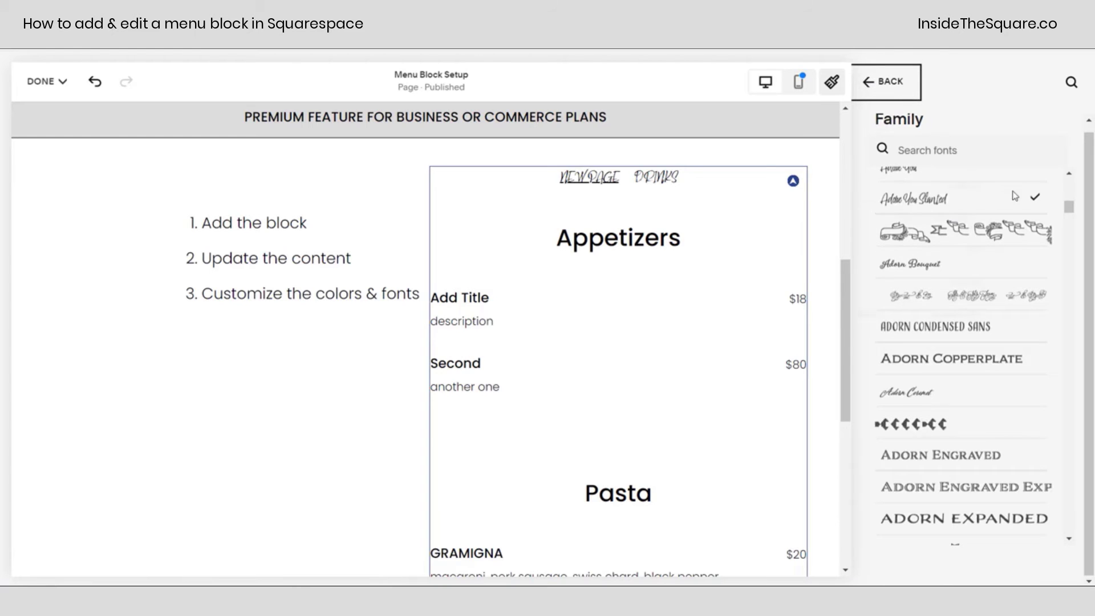
left_click(912, 215)
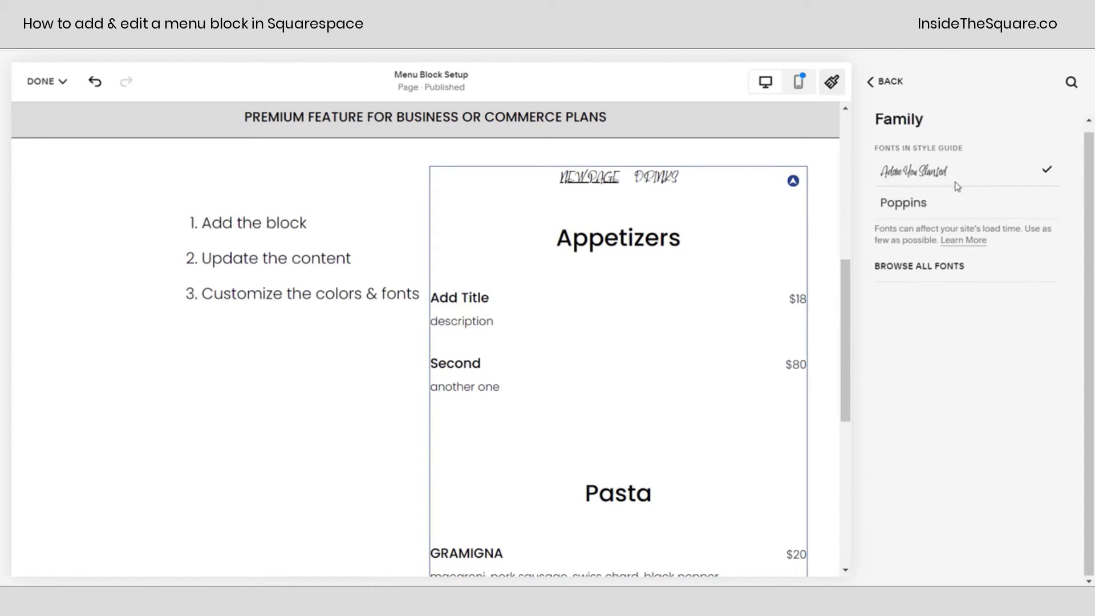
left_click(887, 208)
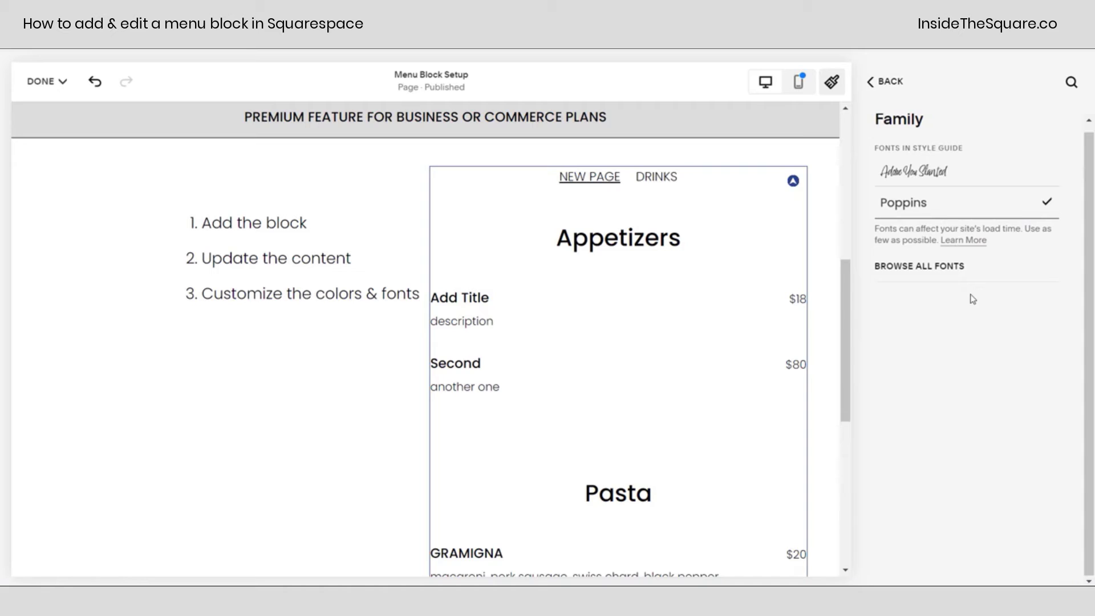
left_click(884, 82)
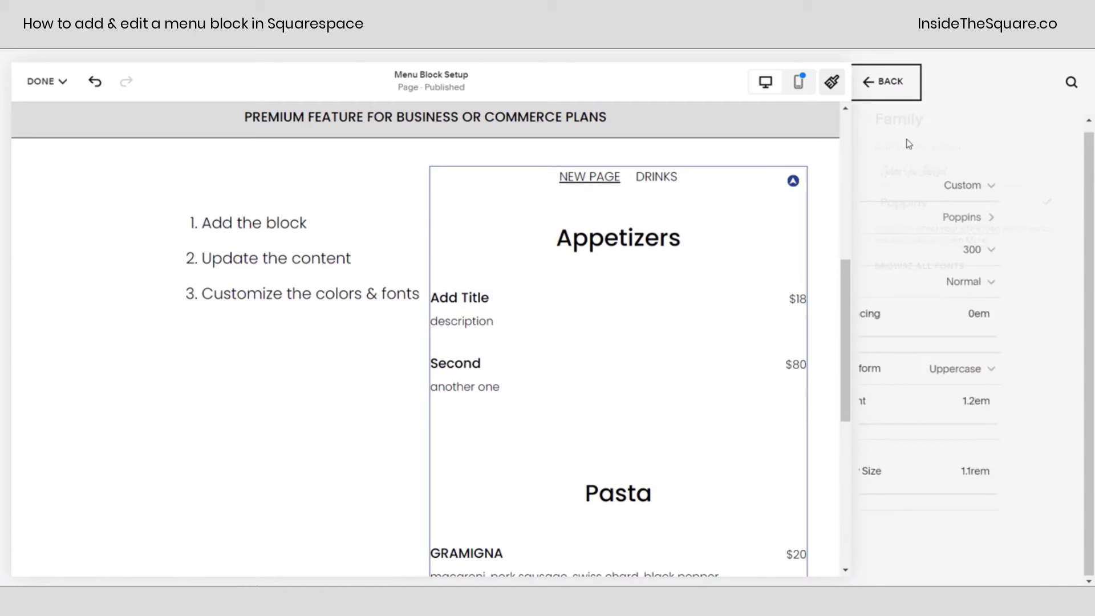
Step: Set the Menu Item Price Font to a Custom style with weight 700
left_click(899, 89)
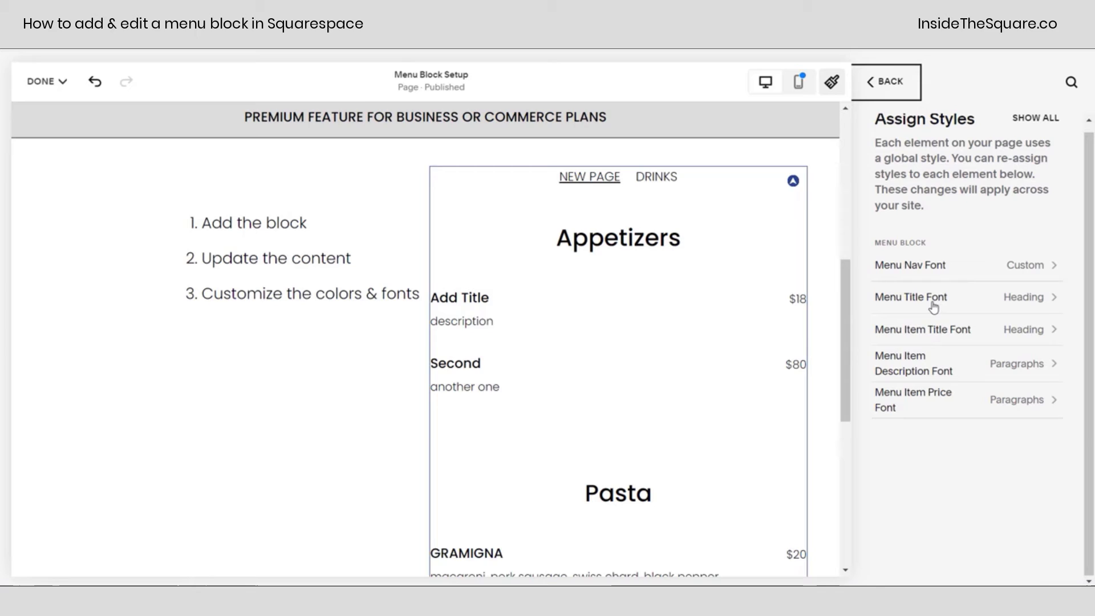
left_click(950, 408)
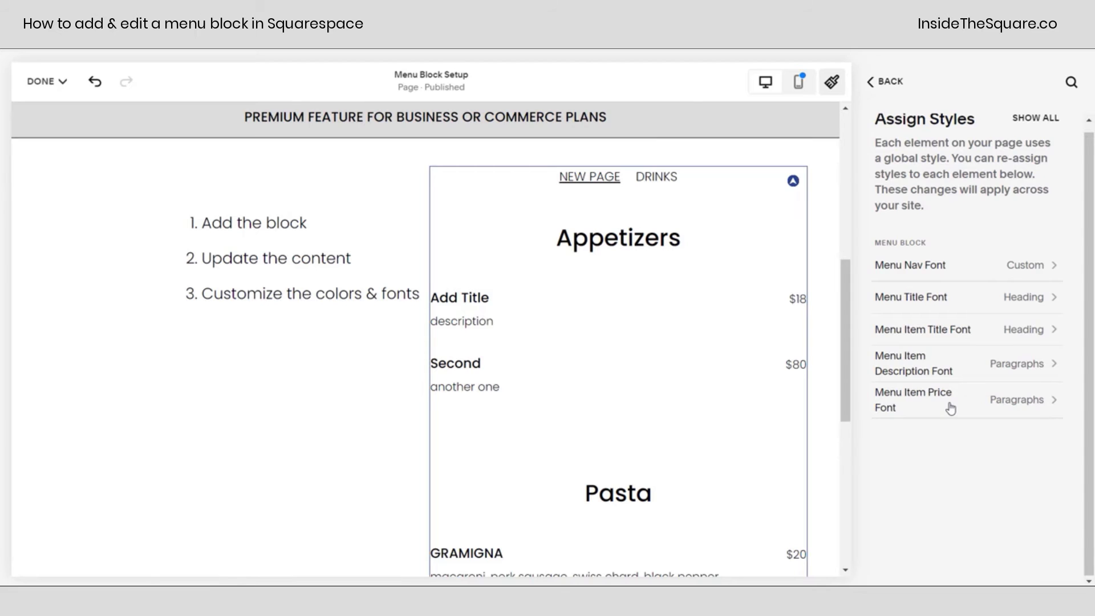
left_click(1011, 186)
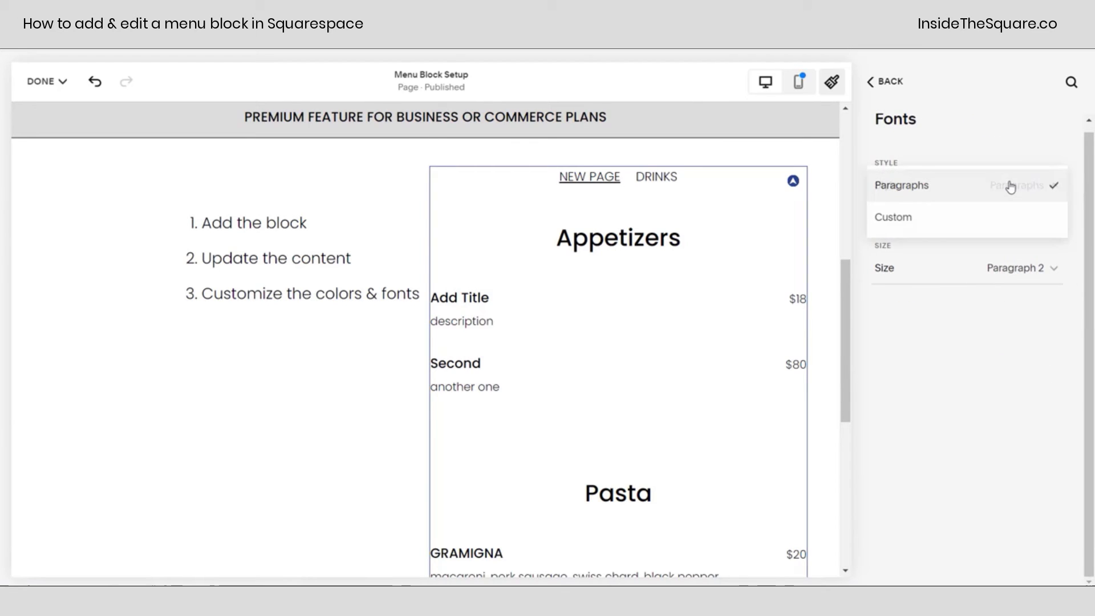
left_click(1010, 217)
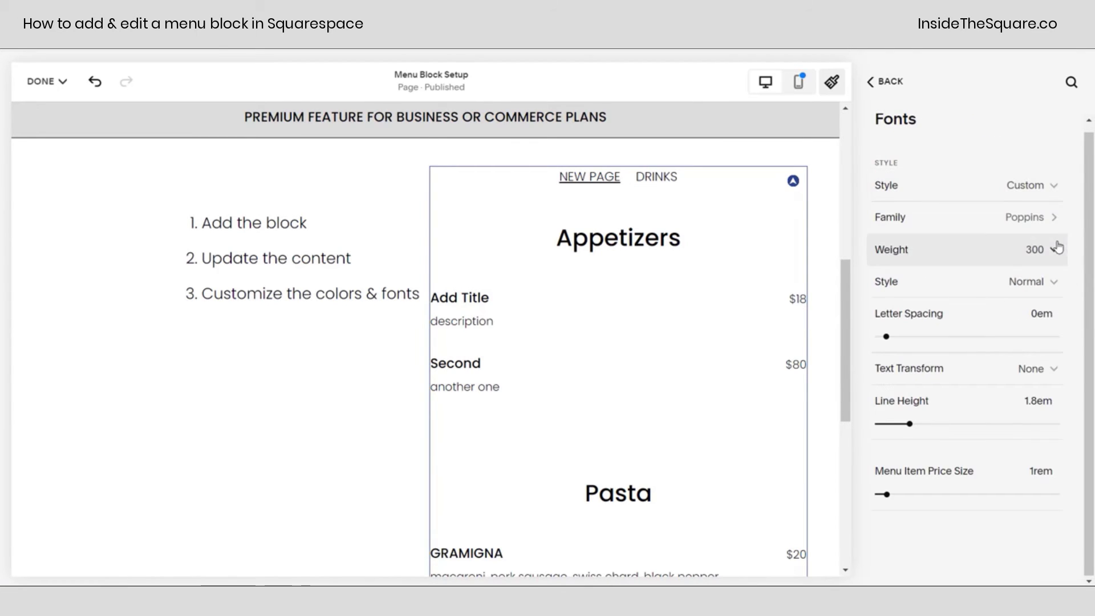
left_click(1010, 247)
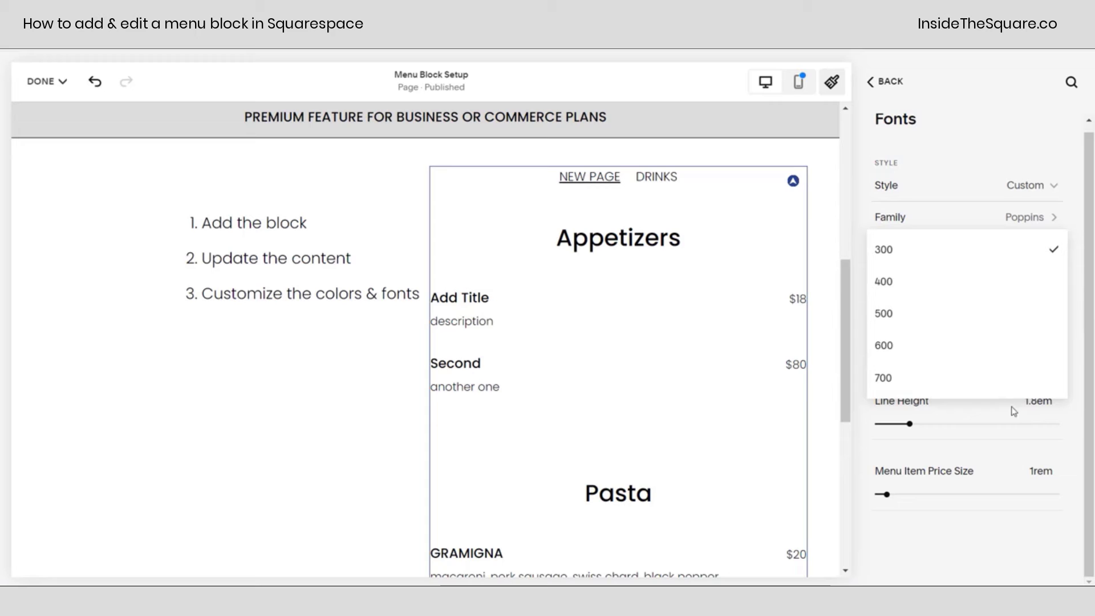
left_click(1023, 378)
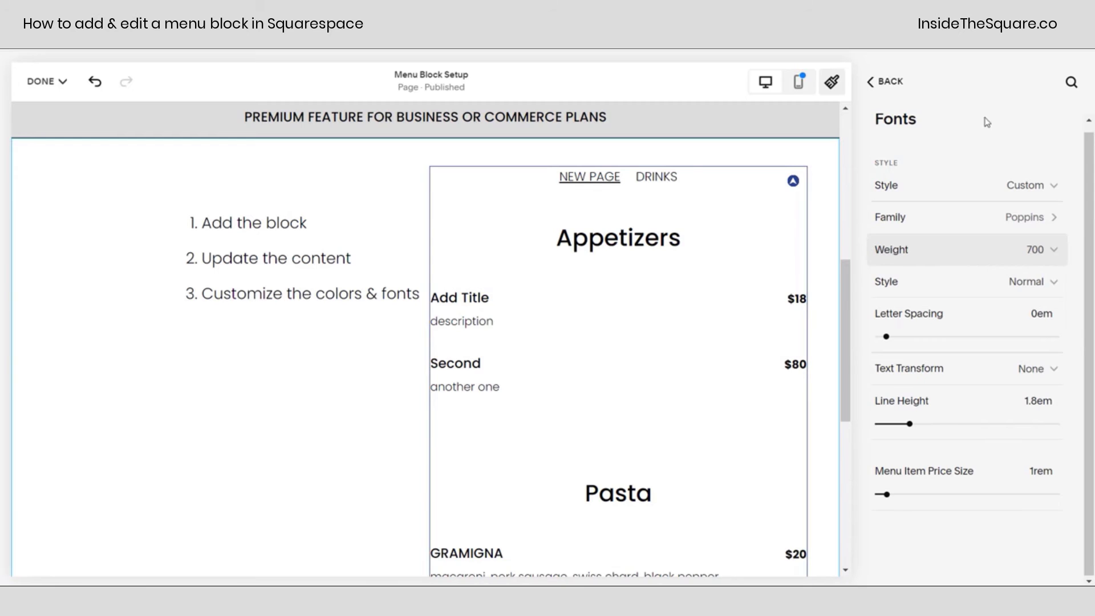
left_click(899, 89)
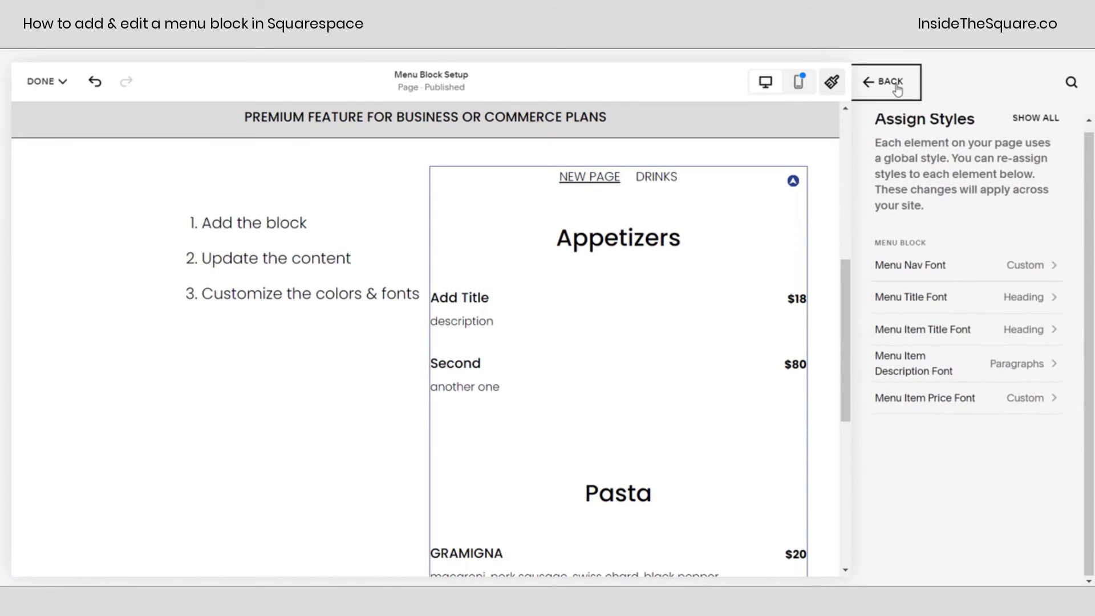
Step: Revisit Fonts > Assign Styles for the menu block, then return to the main Site Styles list
left_click(898, 89)
left_click(897, 85)
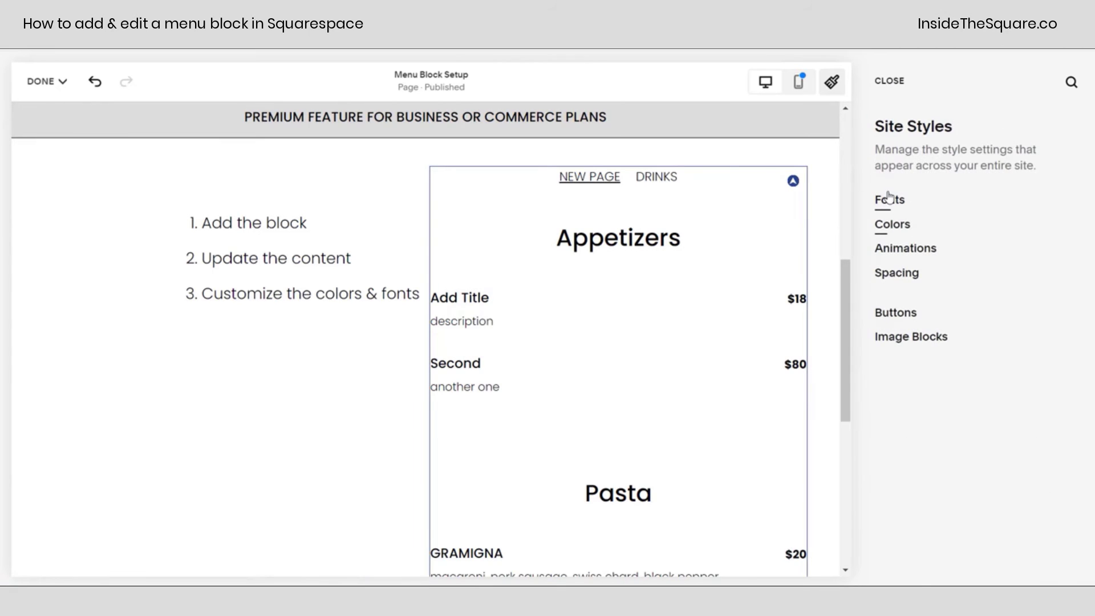
left_click(891, 199)
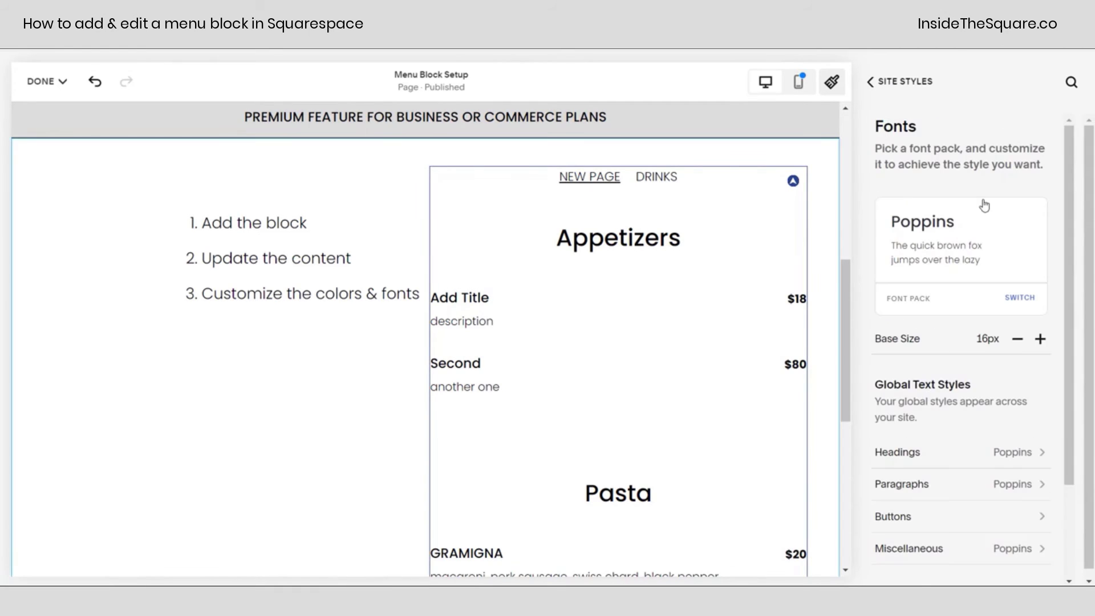
scroll(984, 206, "down", 2)
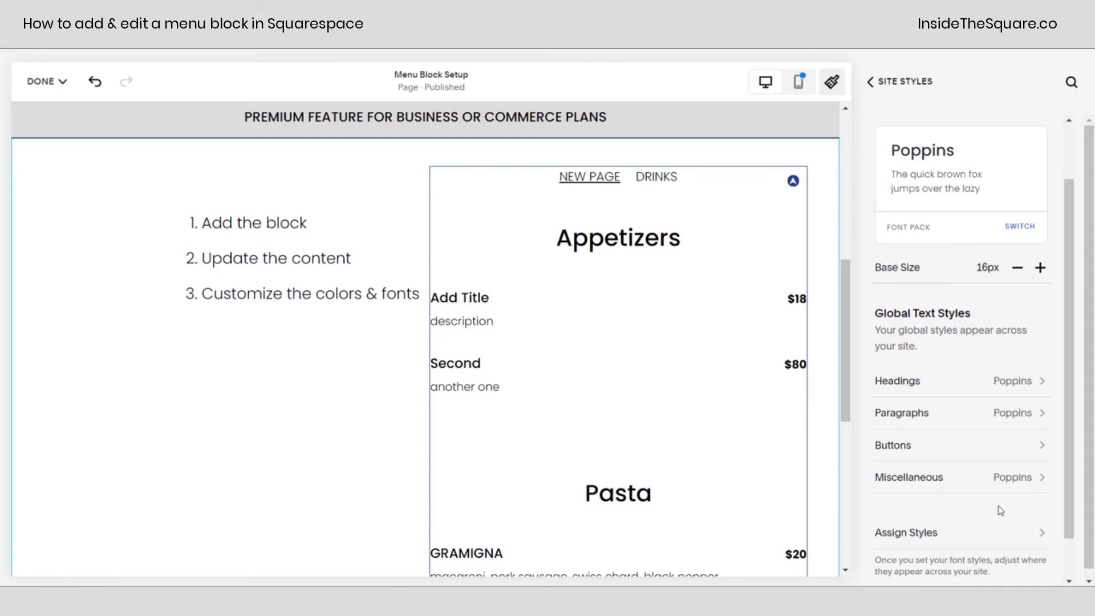
left_click(985, 534)
left_click(785, 203)
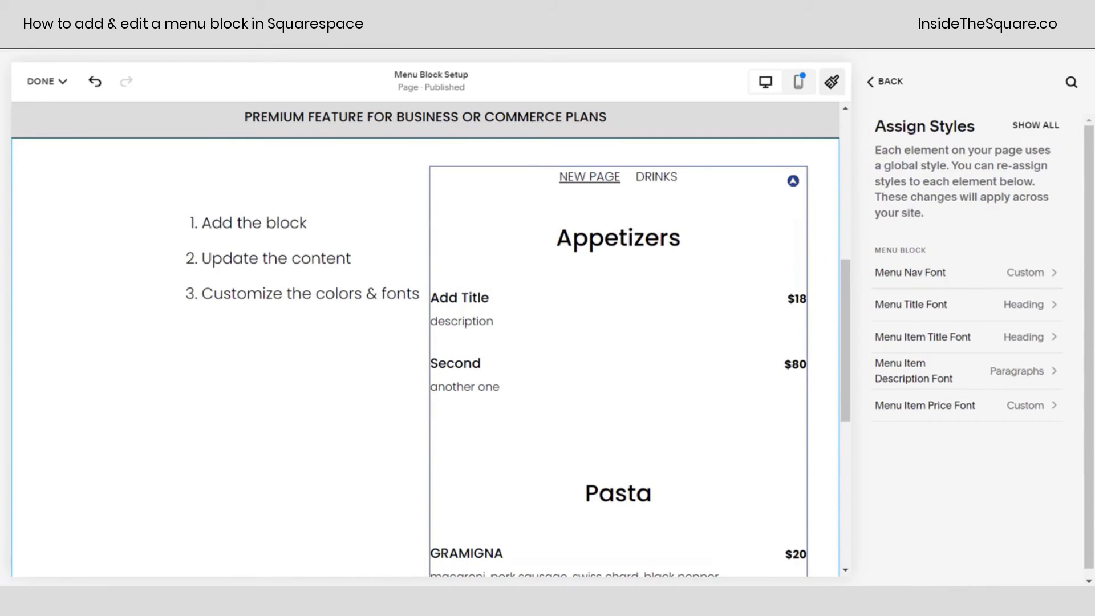
left_click(889, 93)
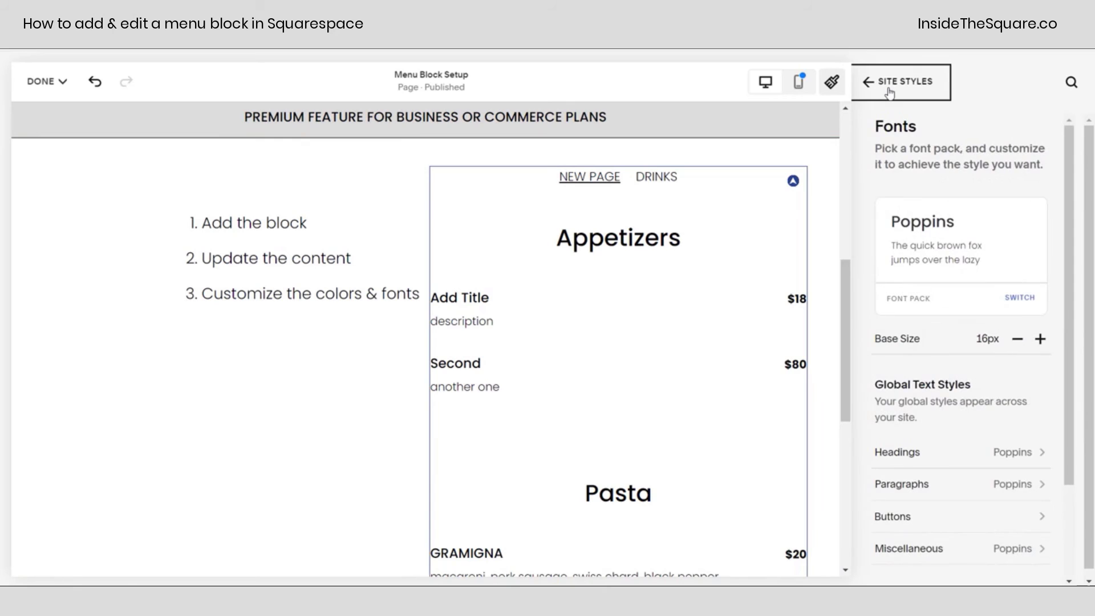
left_click(887, 84)
Step: Open the LIGHTEST 1 theme's colours and show all text and menu colour settings
left_click(916, 225)
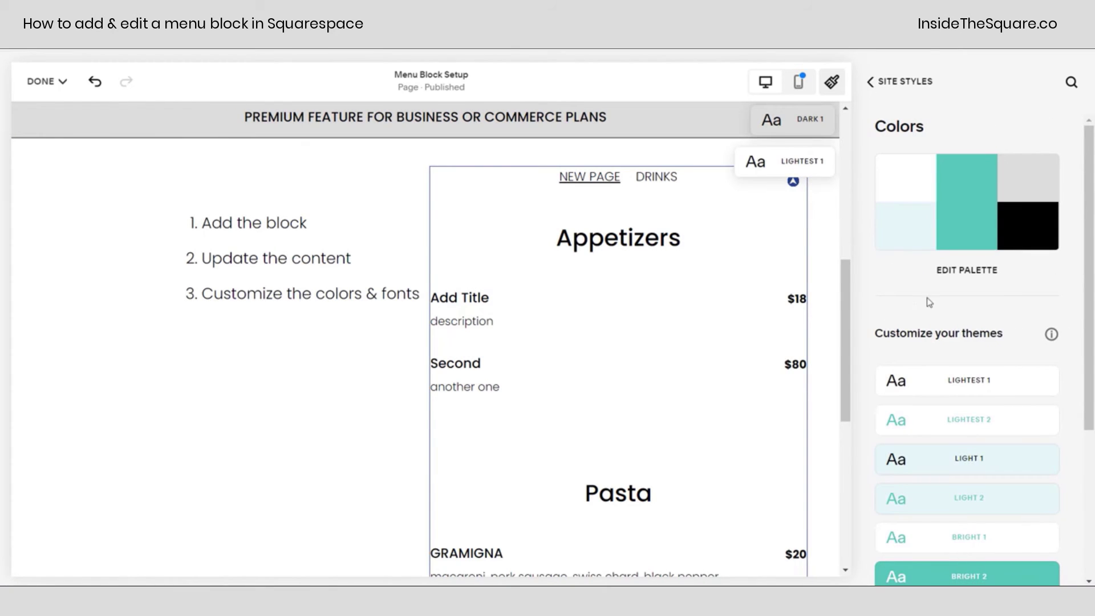
mouse_move(1042, 386)
left_click(1041, 382)
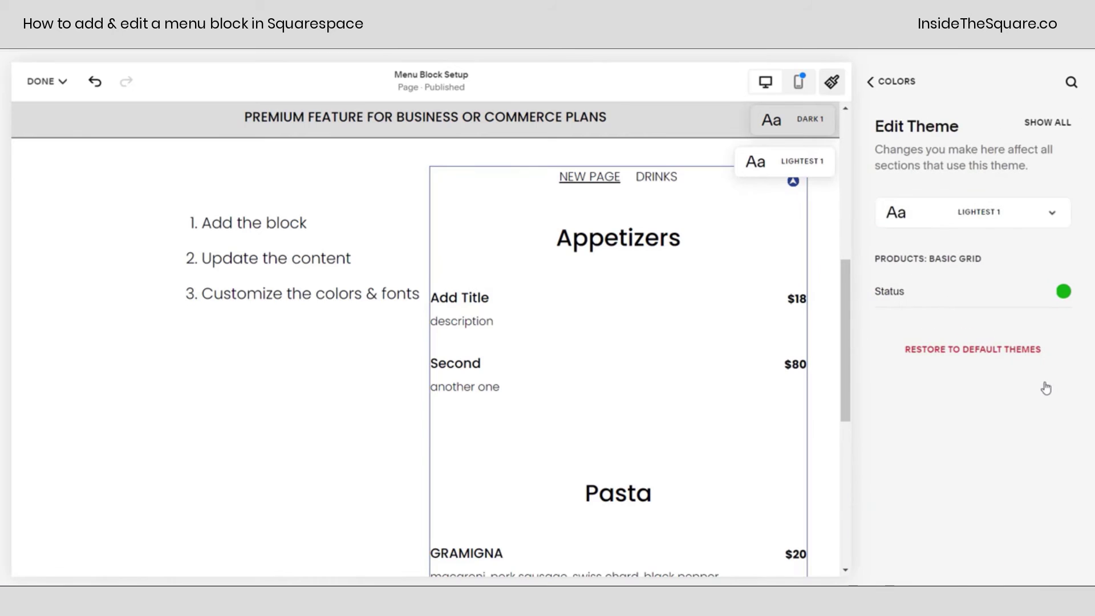
left_click(1034, 124)
left_click(764, 219)
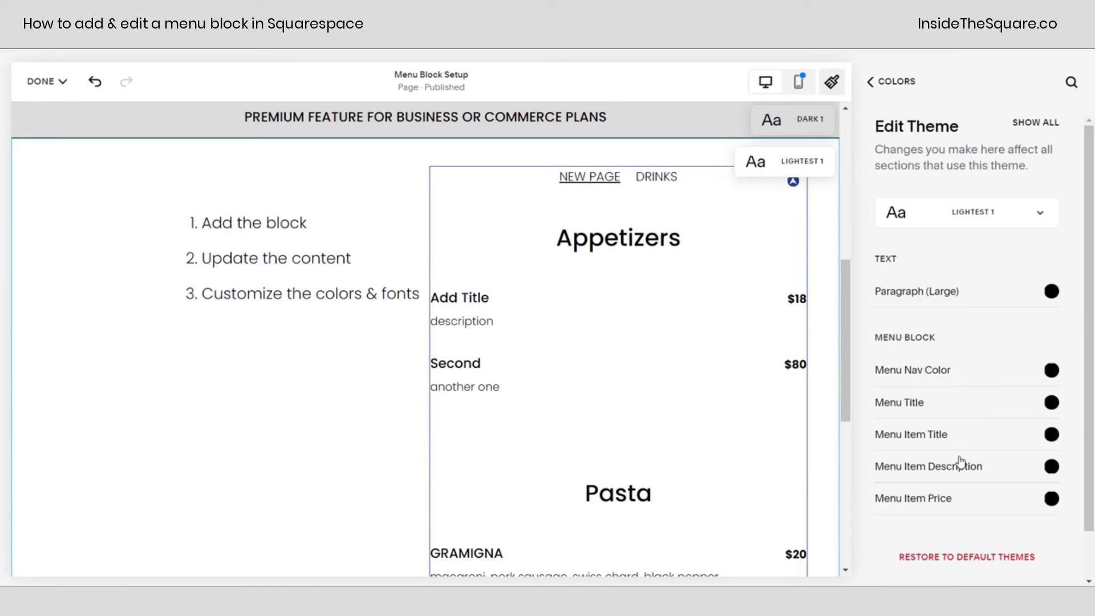
scroll(964, 461, "down", 1)
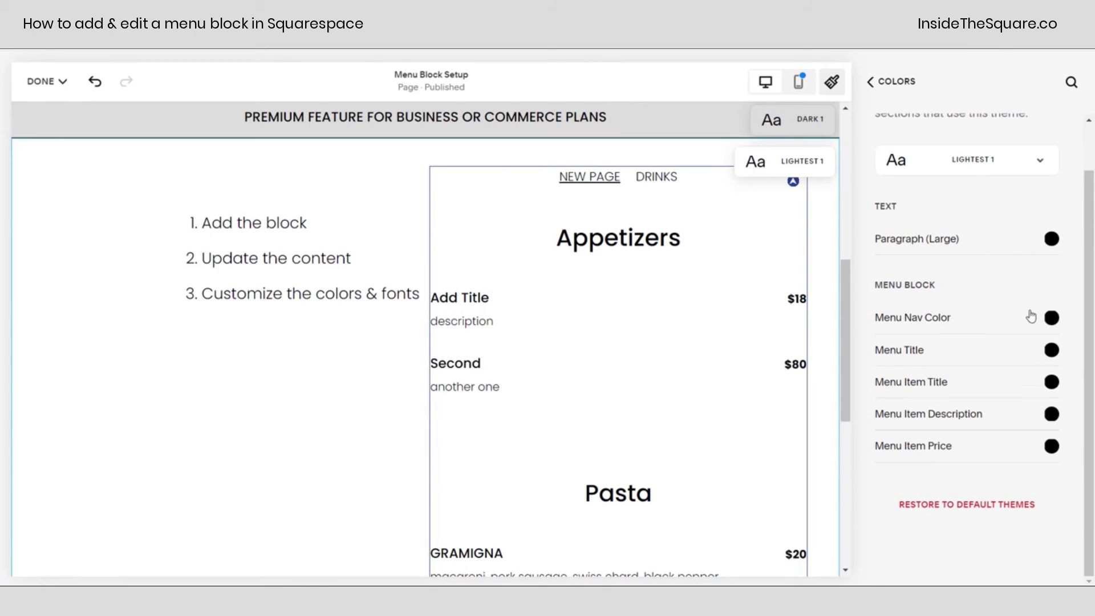
Step: Set the Menu Nav Color to the custom purple #BD13C8
left_click(1051, 317)
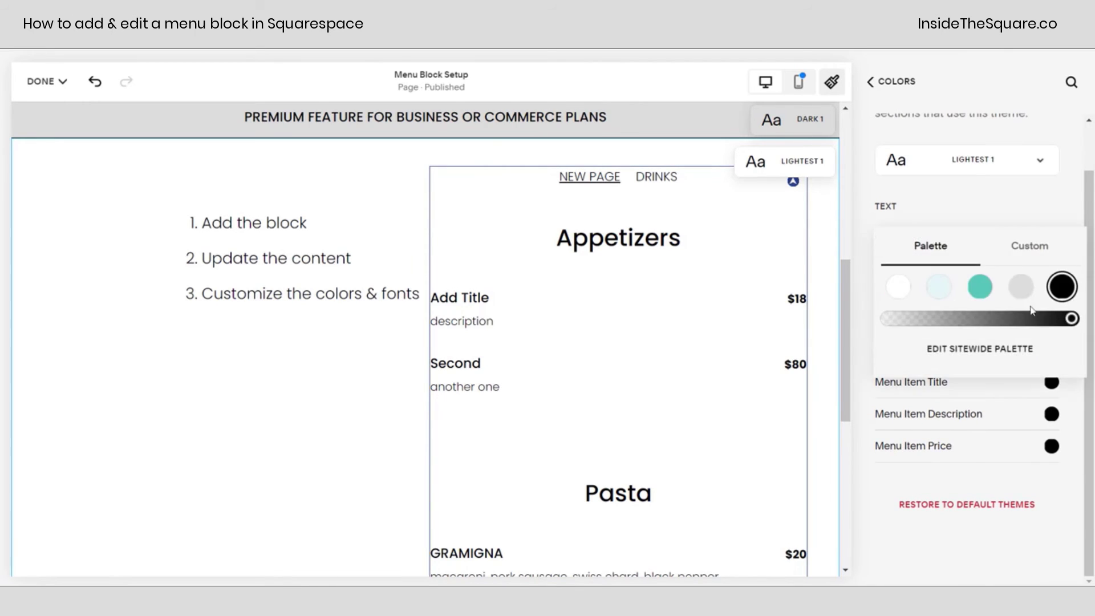
left_click(986, 292)
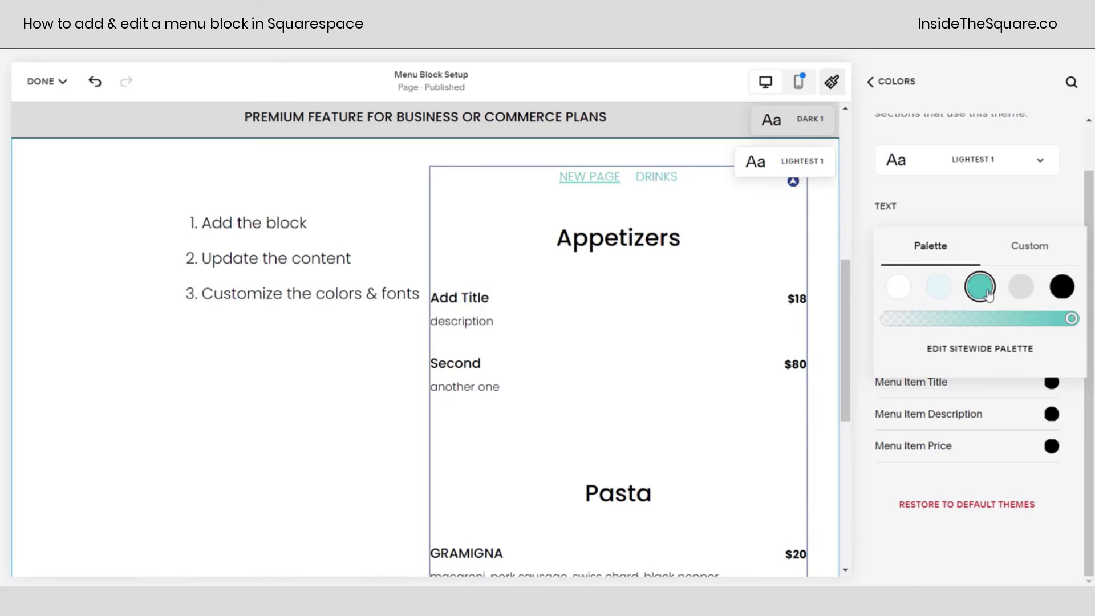
left_click(1027, 247)
left_click(1041, 393)
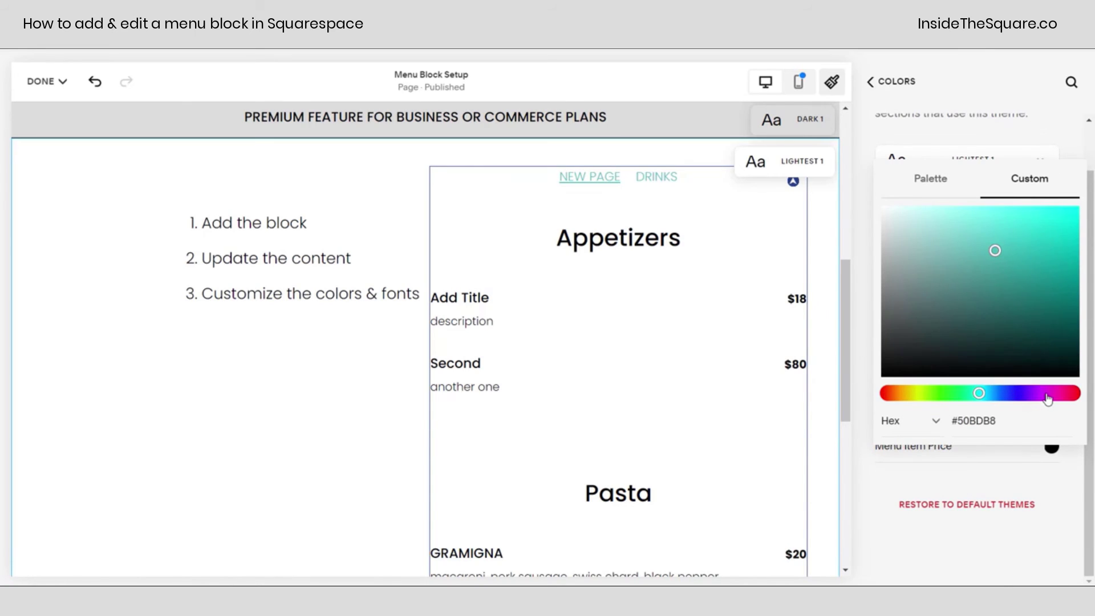
left_click(1061, 250)
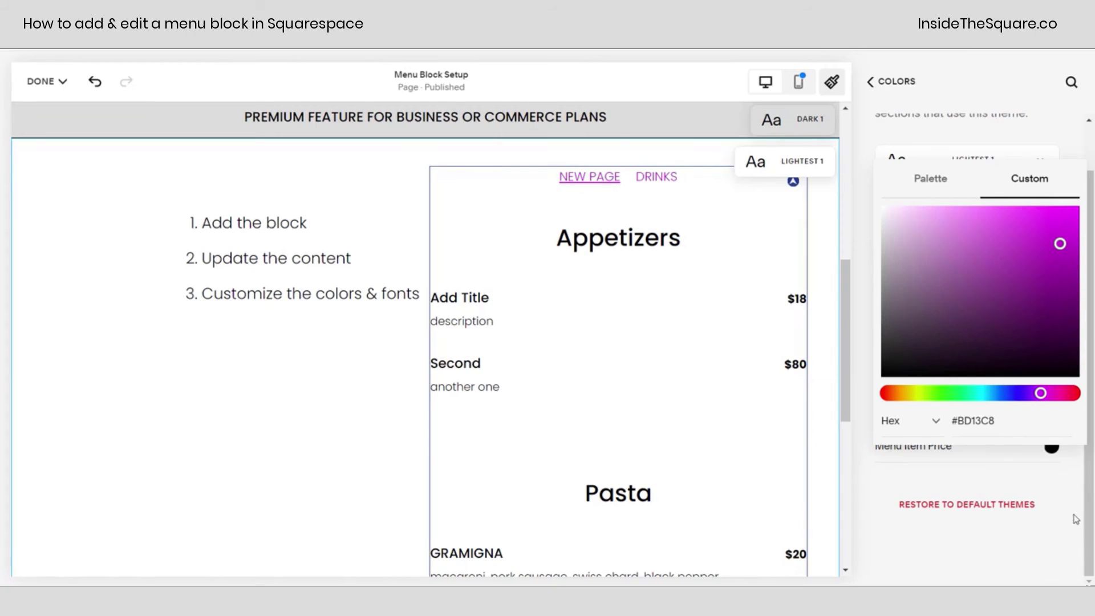
left_click(1087, 319)
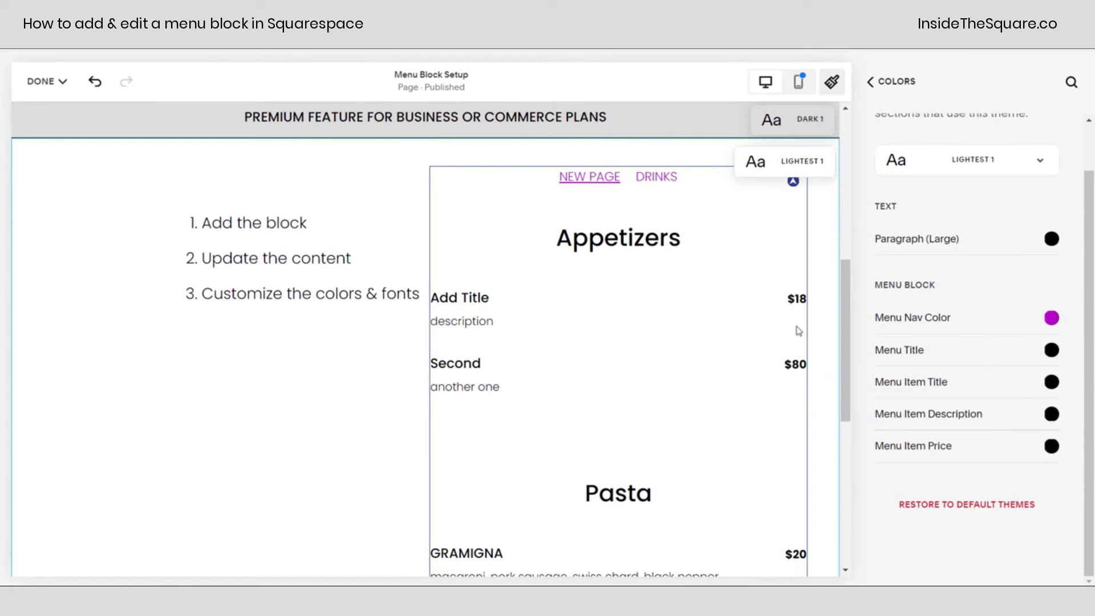
Step: Set the Menu Title colour to the custom green #0EA814, without resetting colours
left_click(949, 361)
left_click(977, 322)
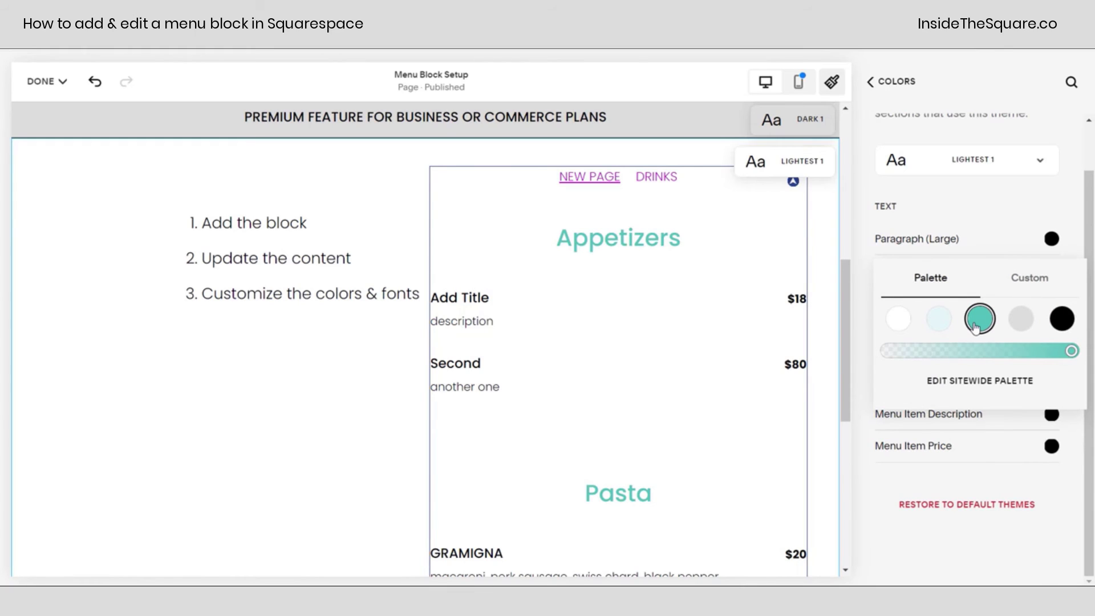
left_click(1029, 278)
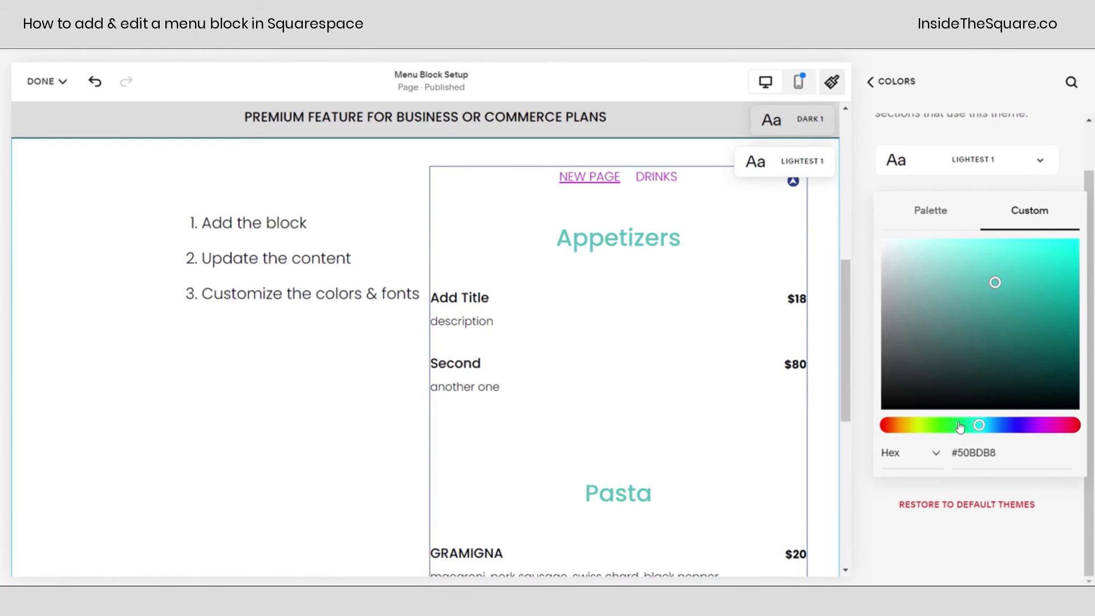
left_click(950, 425)
left_click(1063, 297)
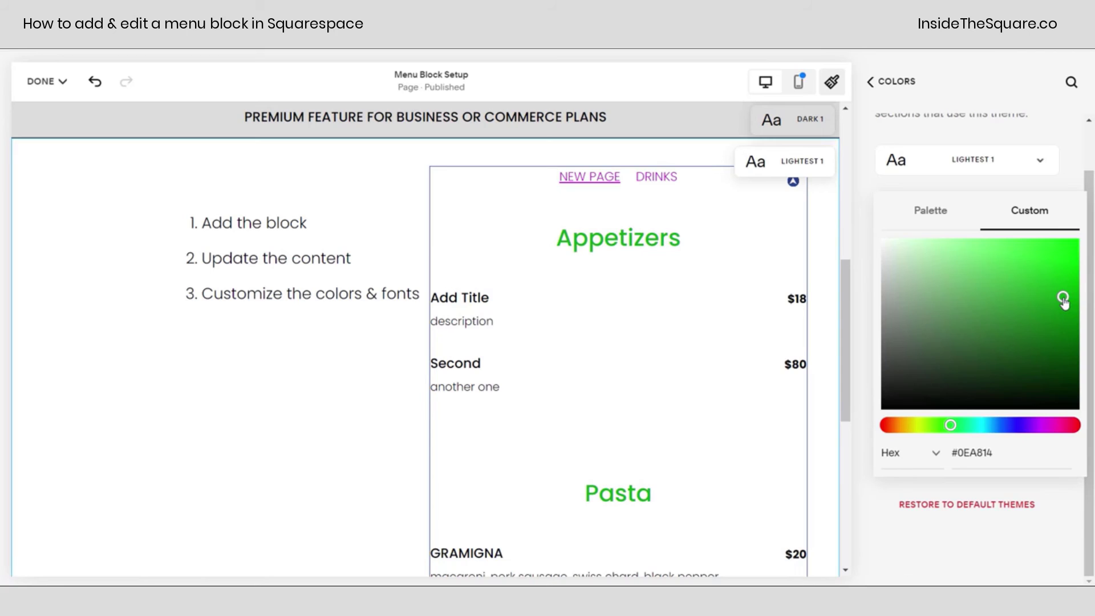
left_click(1026, 504)
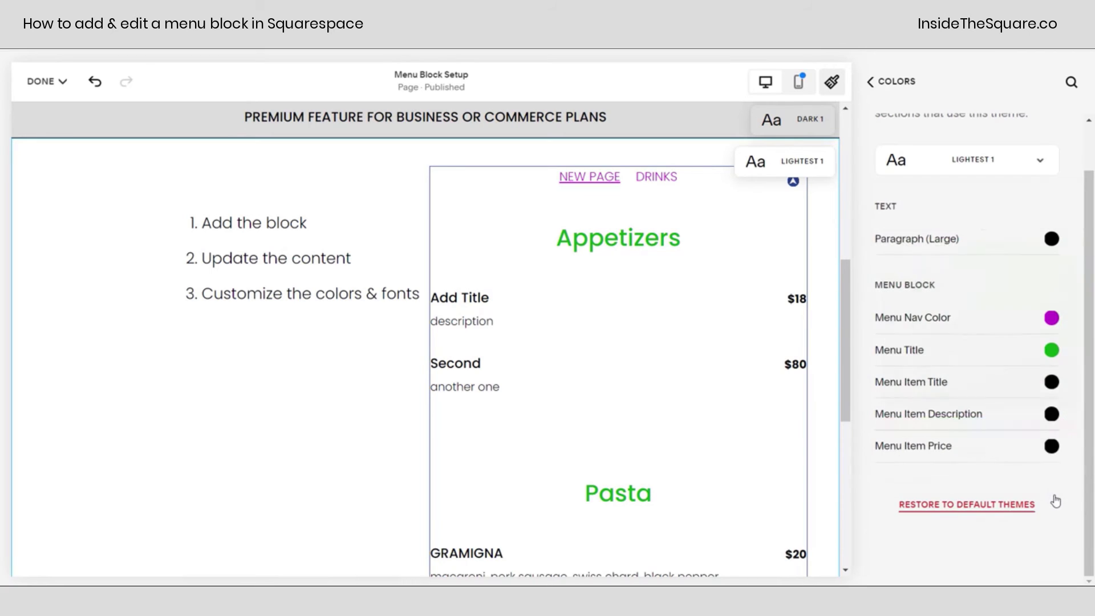
left_click(1021, 566)
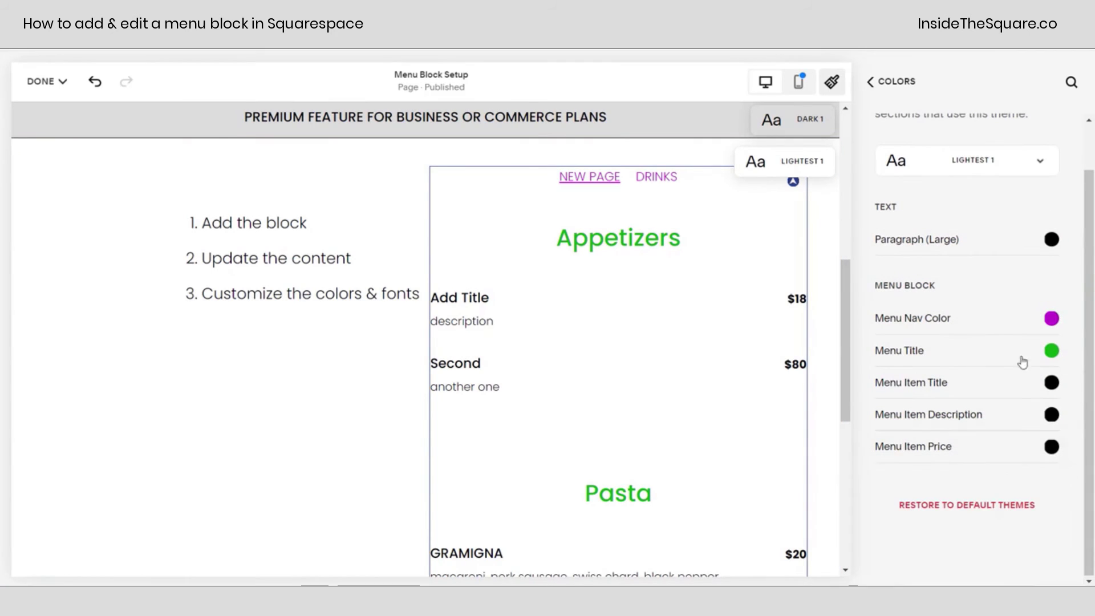
Step: Recheck the LIGHTEST 1 theme colours and finish editing to reach the save options
left_click(883, 85)
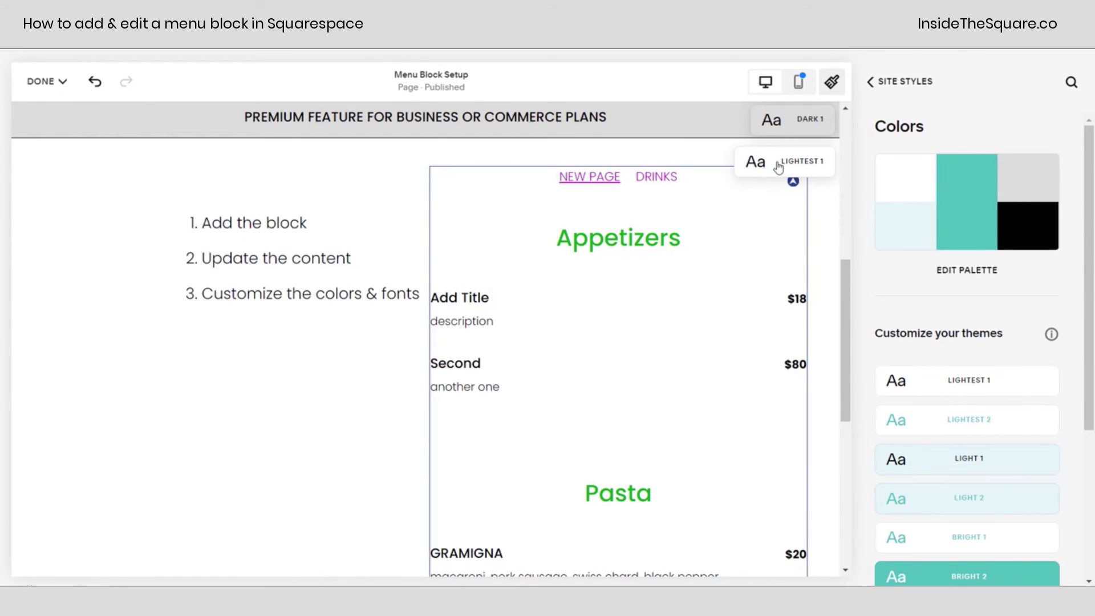
left_click(1041, 385)
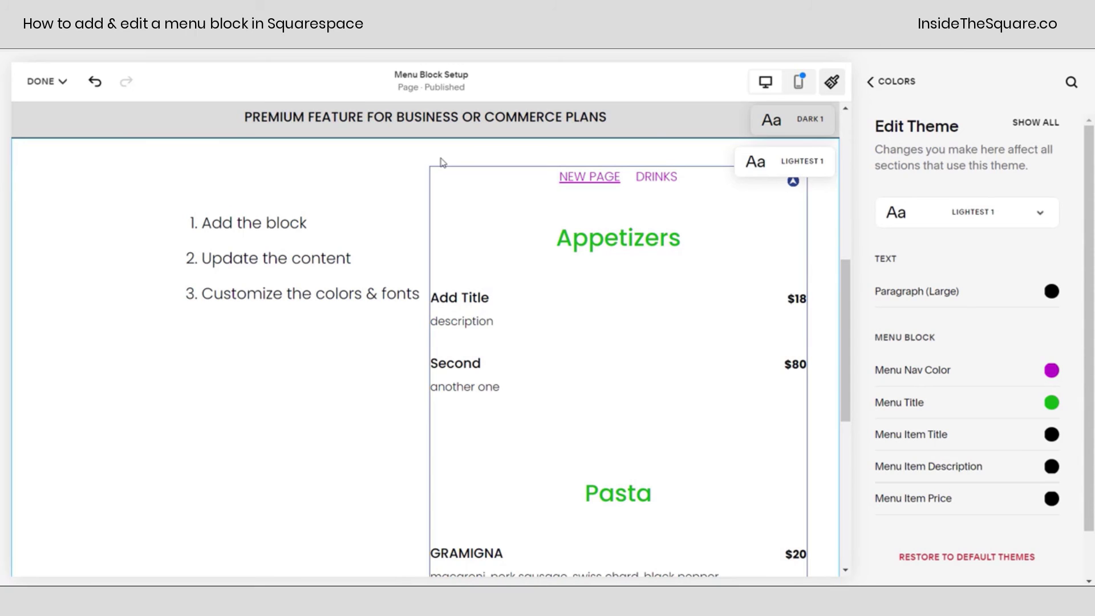
left_click(44, 81)
Step: Save the page with the purple nav links and green section titles
left_click(69, 126)
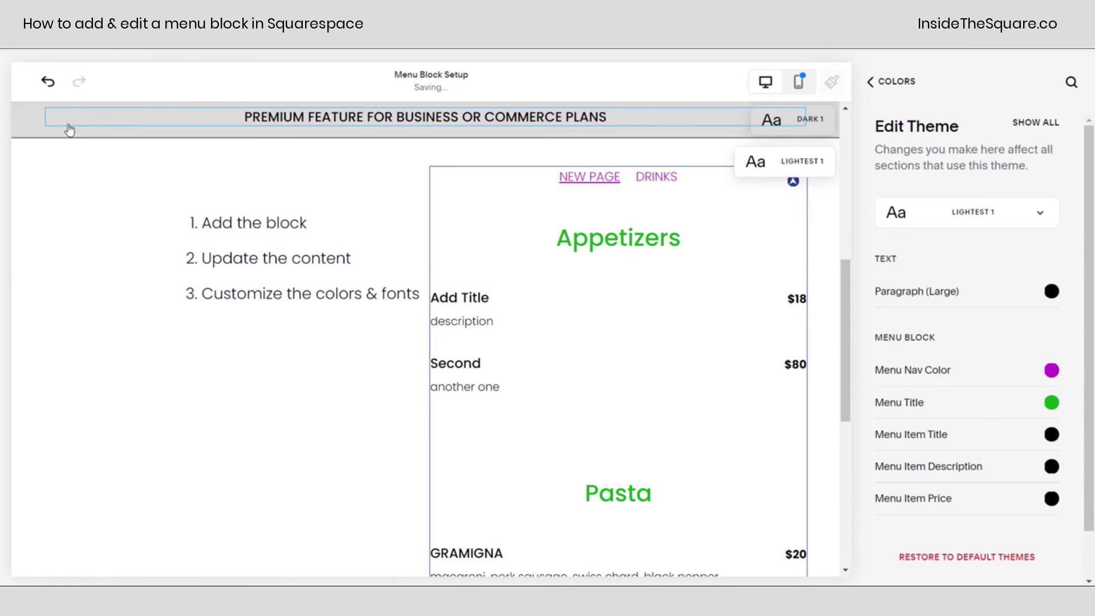